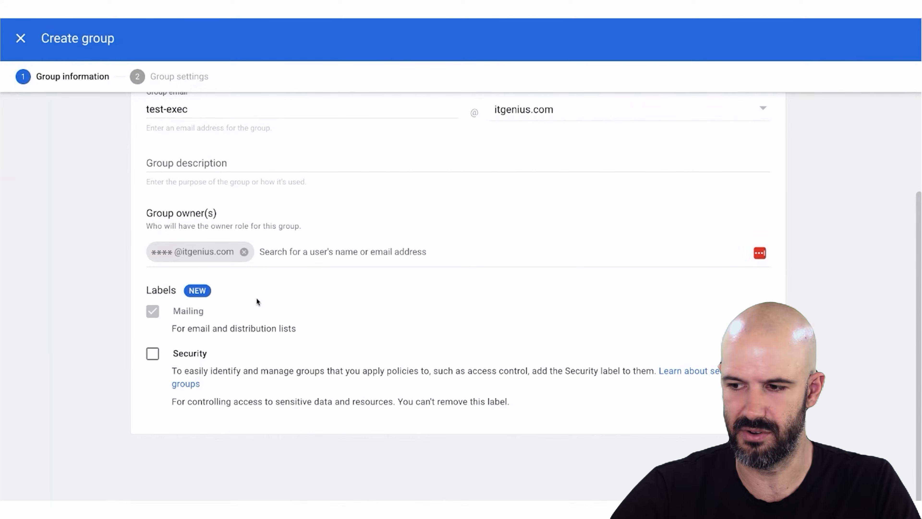
Add the Security label to the test-exec group and set its access type to Restricted.
left_click(153, 354)
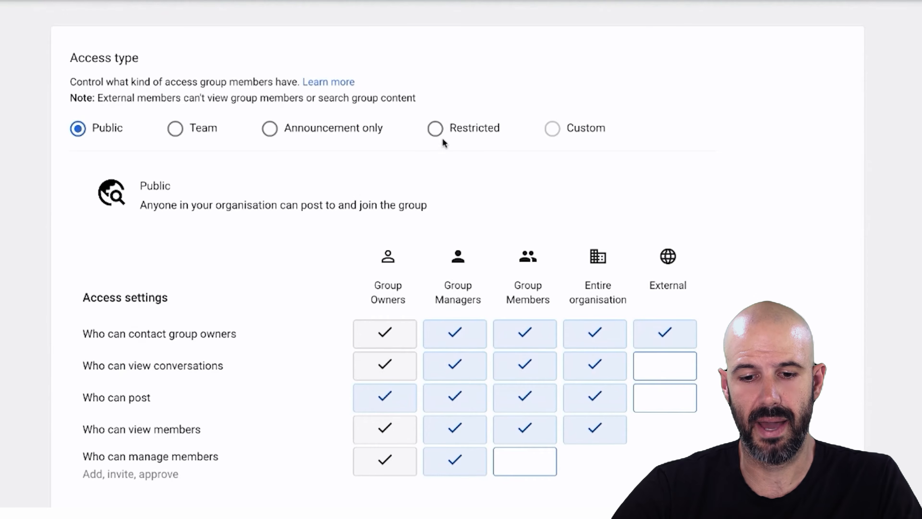
left_click(436, 133)
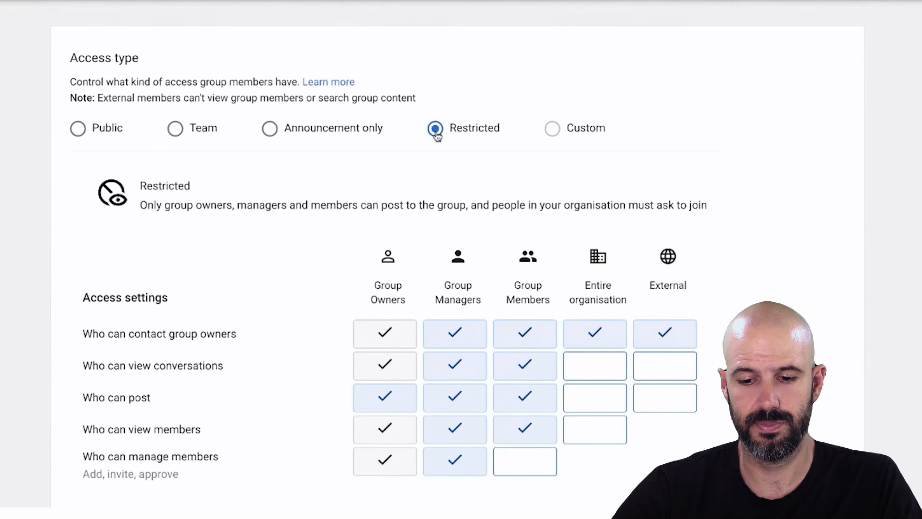
left_click(81, 137)
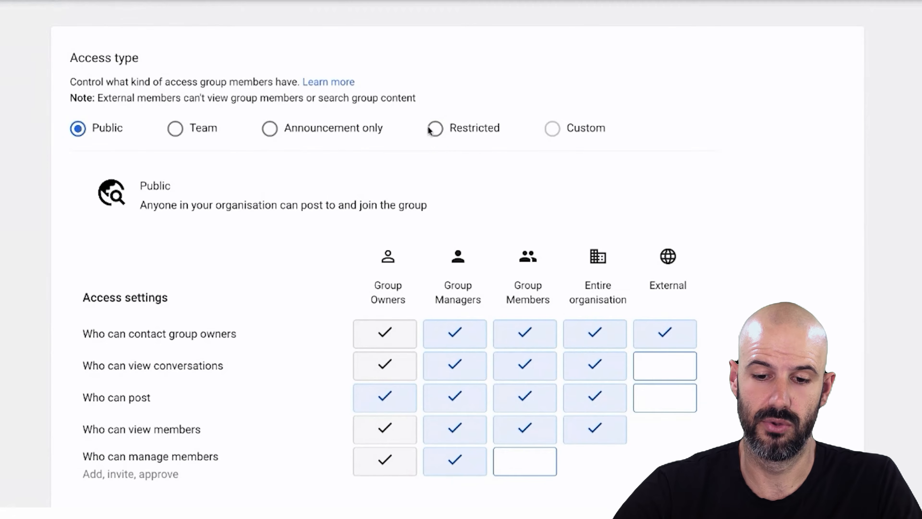
left_click(439, 133)
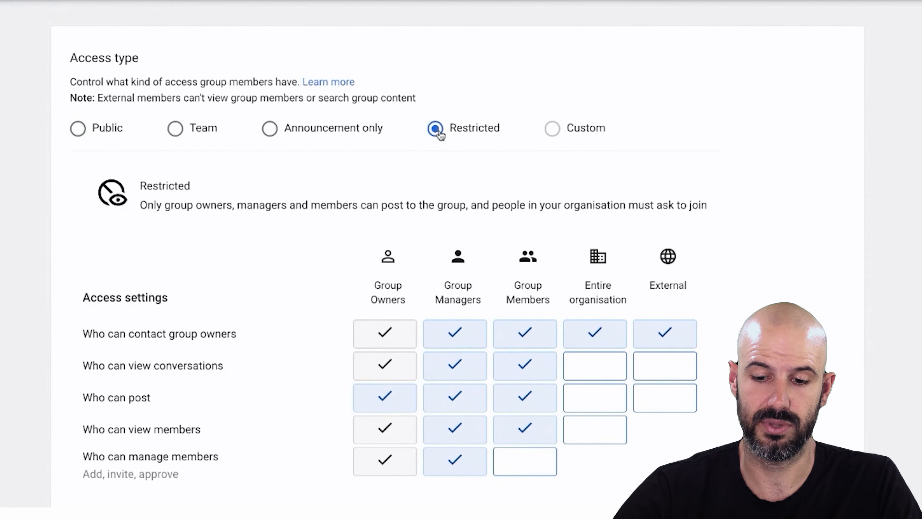
Remove permission to contact group owners from the entire organisation and external users, and clear posting permission for every role.
scroll(599, 233, "down", 3)
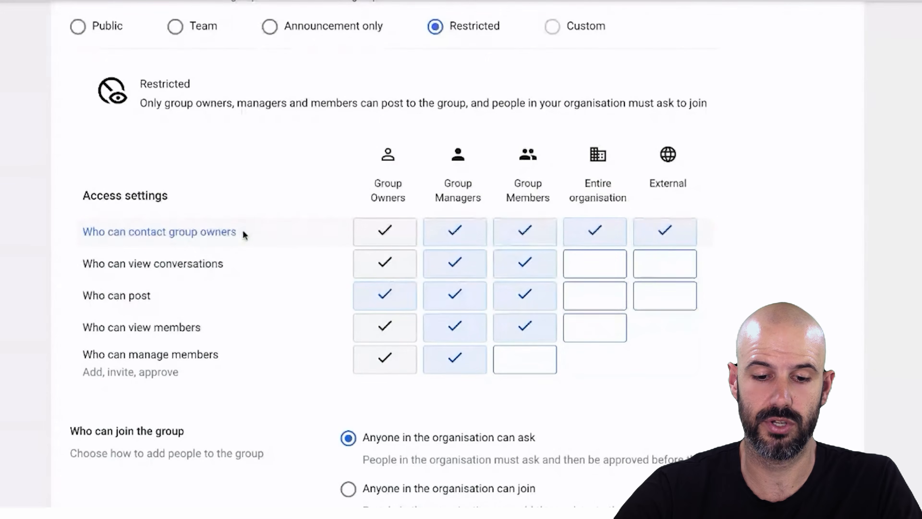
left_click(609, 234)
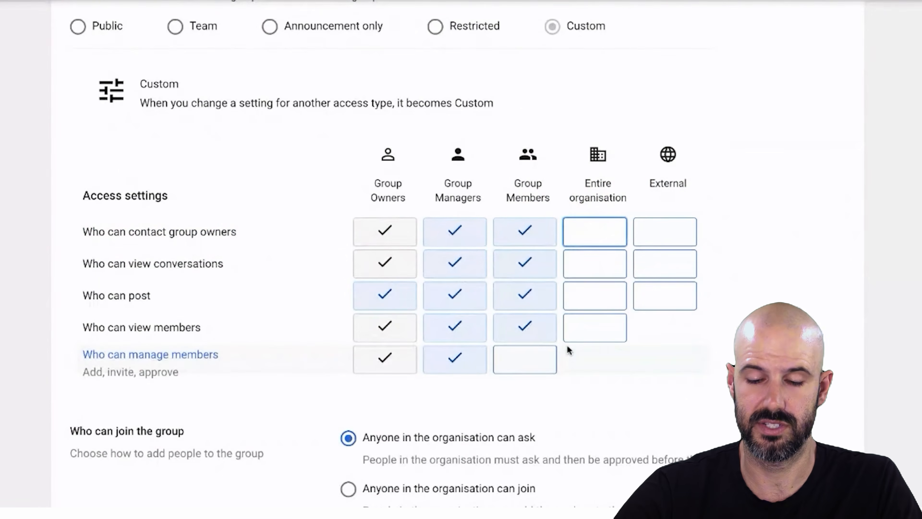
scroll(567, 344, "down", 2)
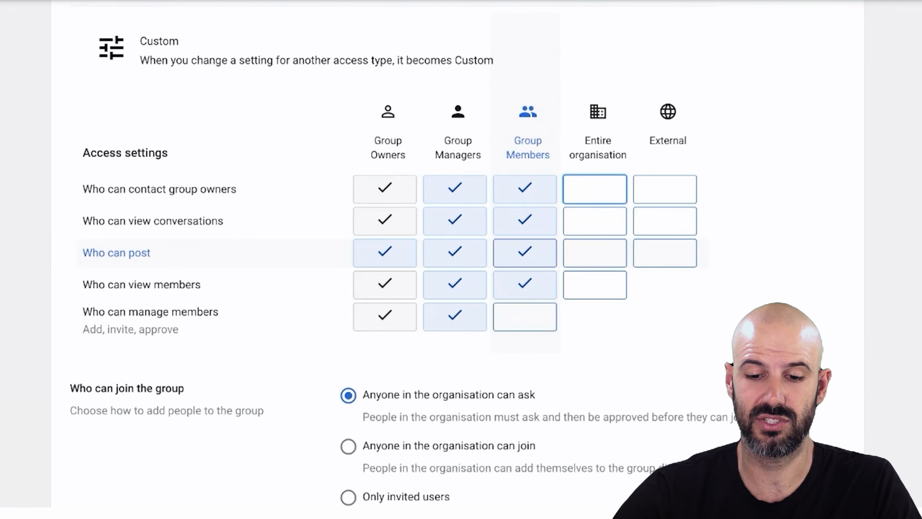
left_click(525, 252)
left_click(459, 251)
left_click(404, 253)
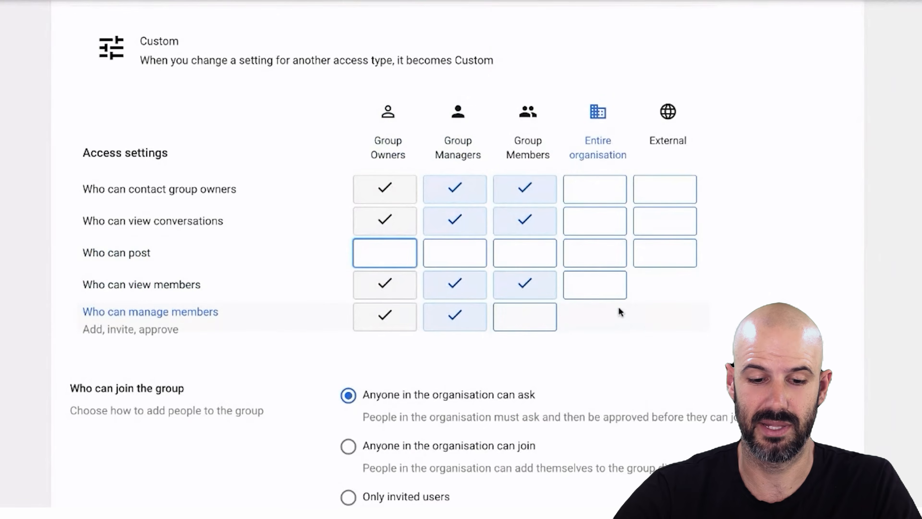
Allow the entire organisation to view members and restrict joining the group to only invited users.
left_click(690, 332)
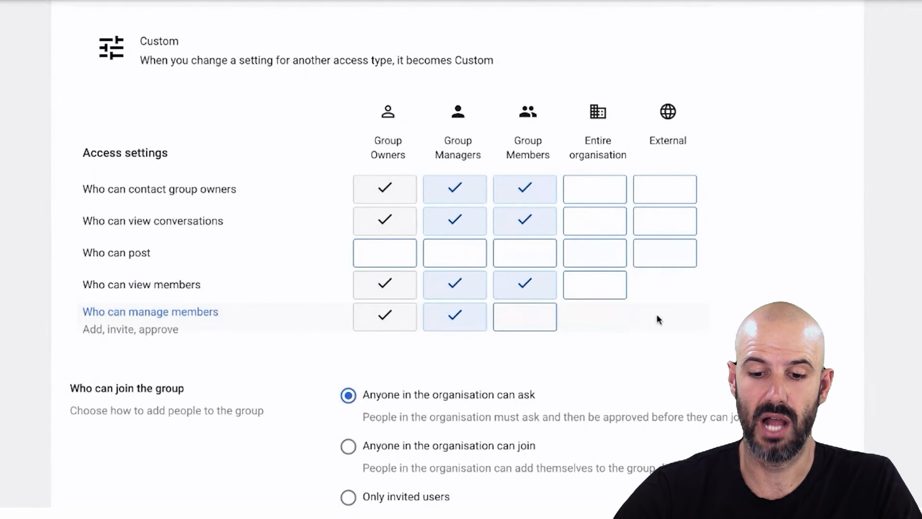
left_click(598, 288)
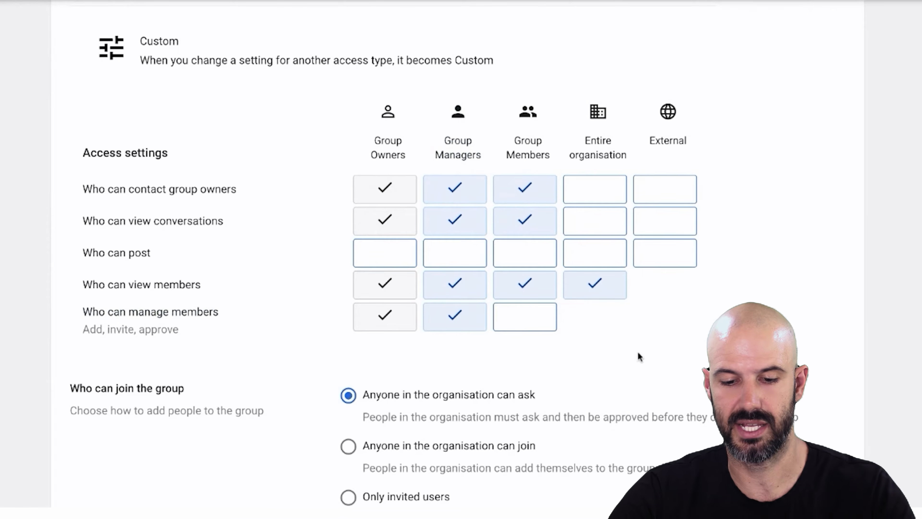
scroll(637, 354, "down", 5)
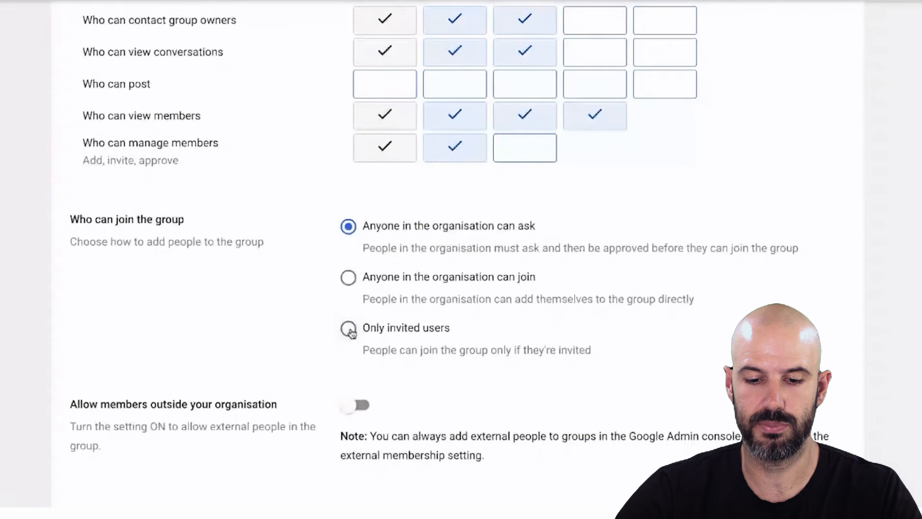
left_click(349, 330)
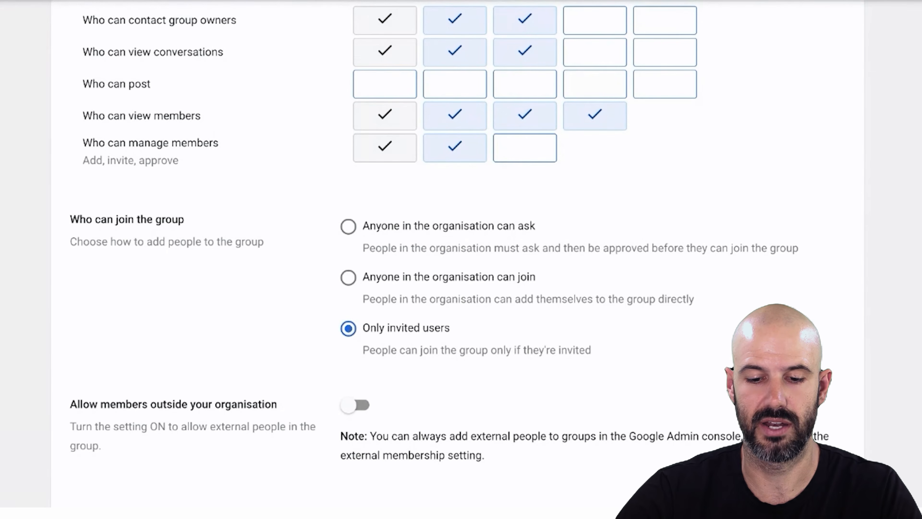
Create the TEST Exec group with these settings and open its page for adding members.
scroll(435, 254, "down", 3)
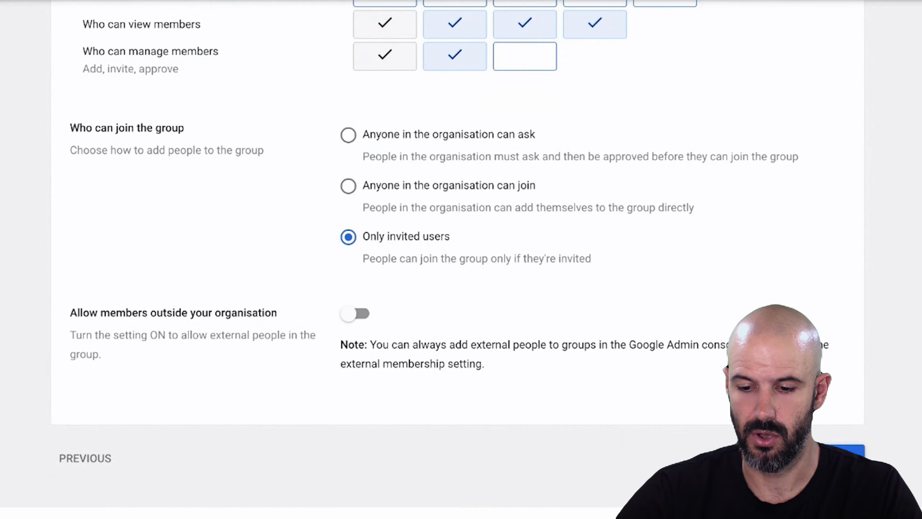
left_click(742, 460)
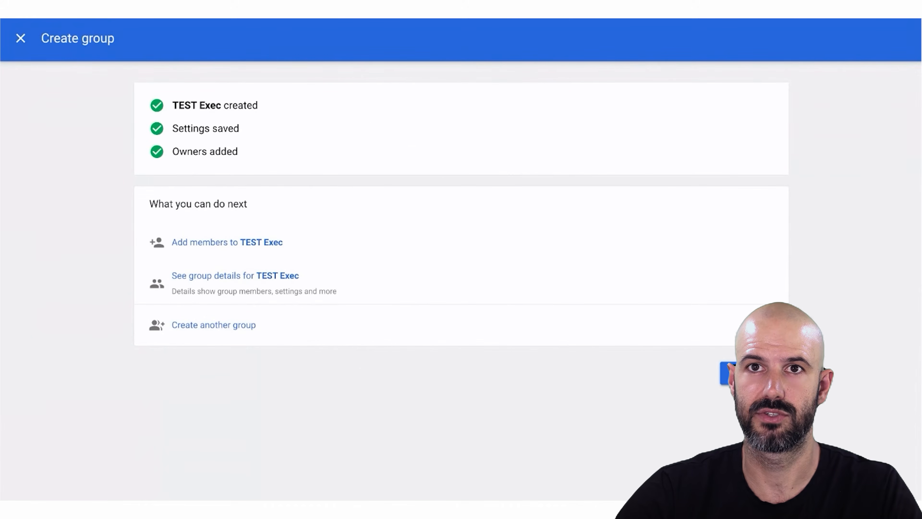
left_click(262, 244)
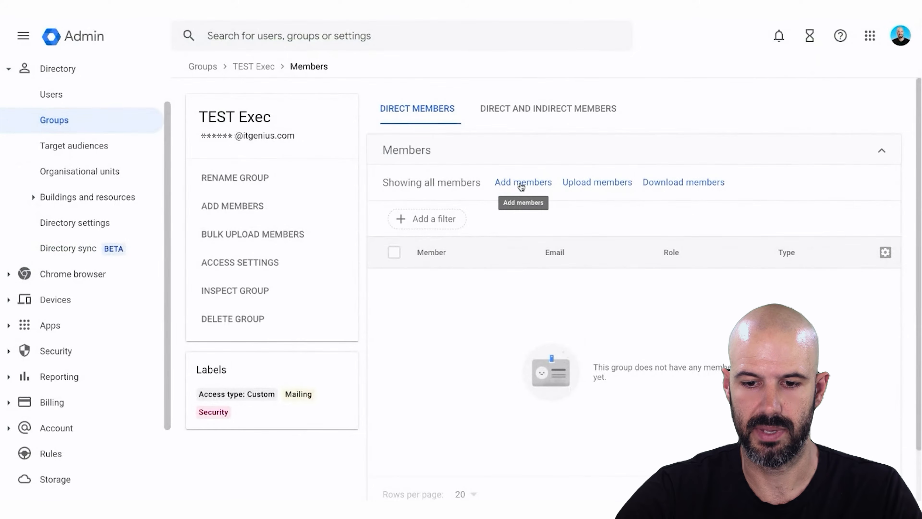
Start adding members to TEST Exec and select the first user from the directory matches.
left_click(521, 184)
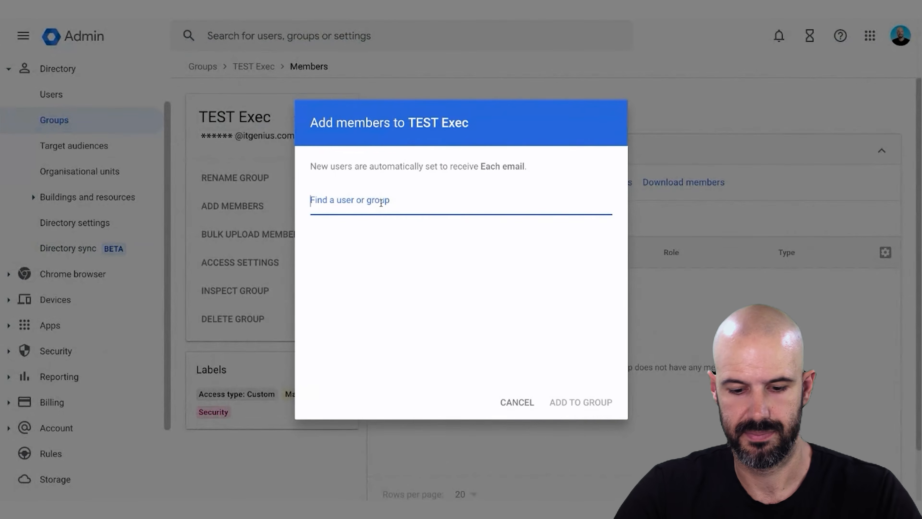
type("red")
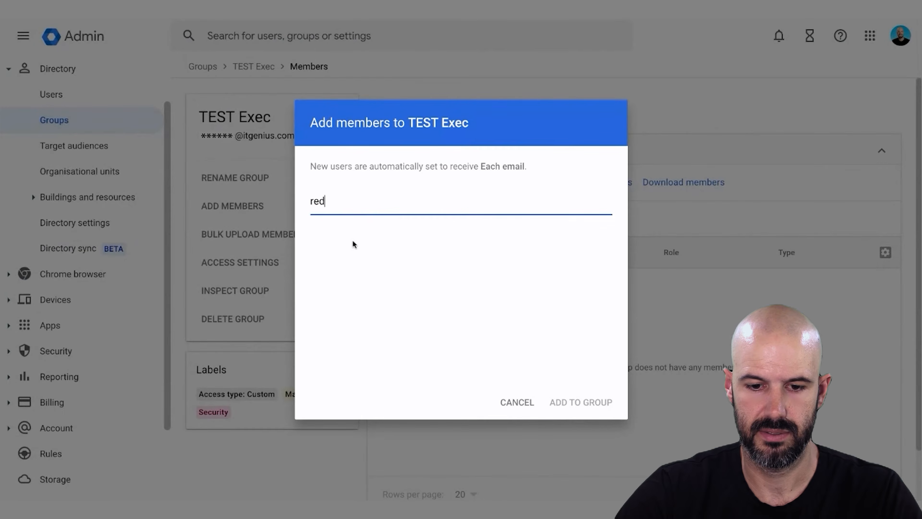
left_click(363, 235)
type("s")
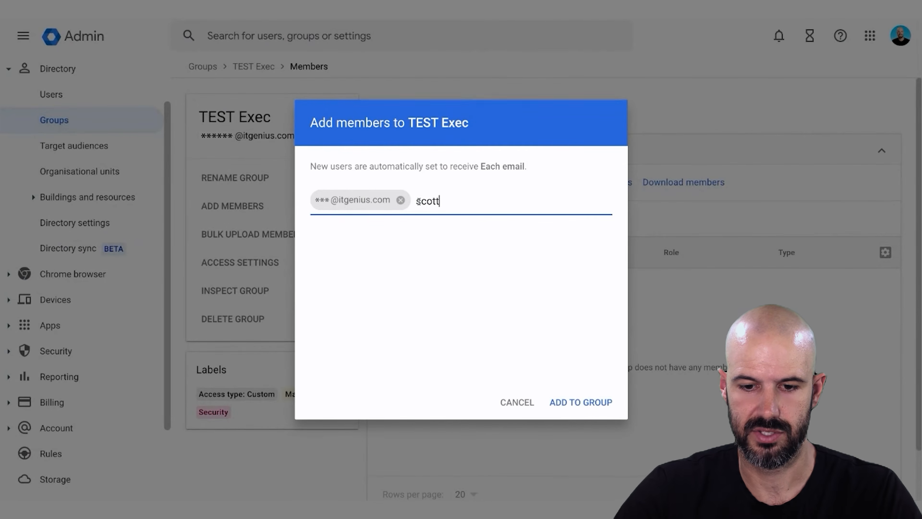
type("cott")
key("BackSpace")
key("BackSpace")
key("BackSpace")
key("BackSpace")
key("BackSpace")
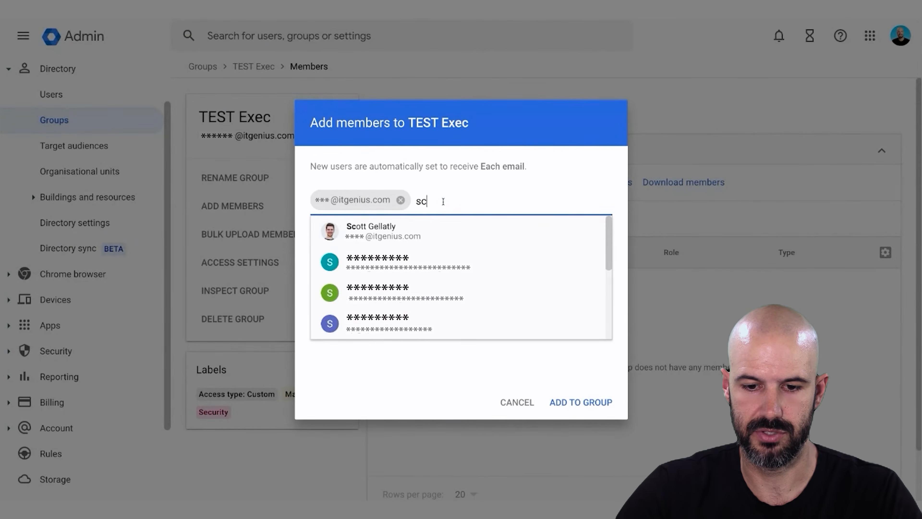
Select a second user, add both selected users to TEST Exec, and reload the member list.
type("gyps")
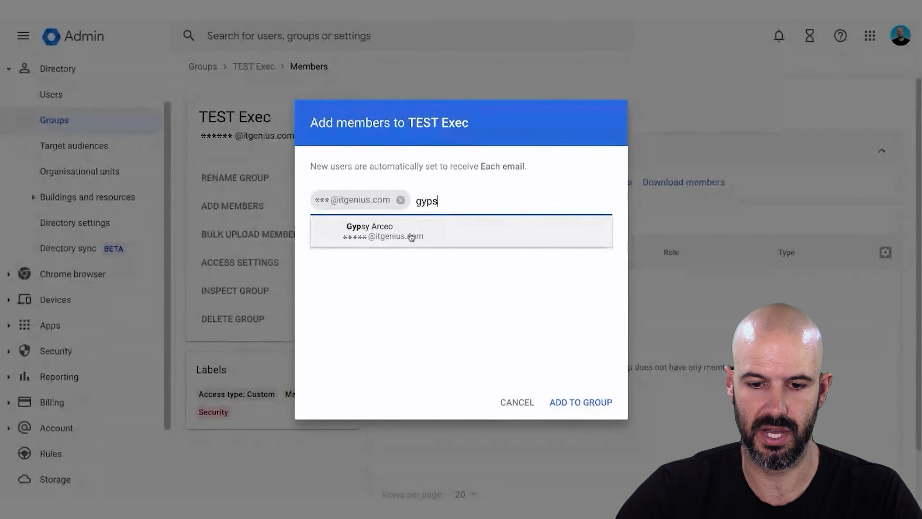
left_click(403, 234)
left_click(591, 418)
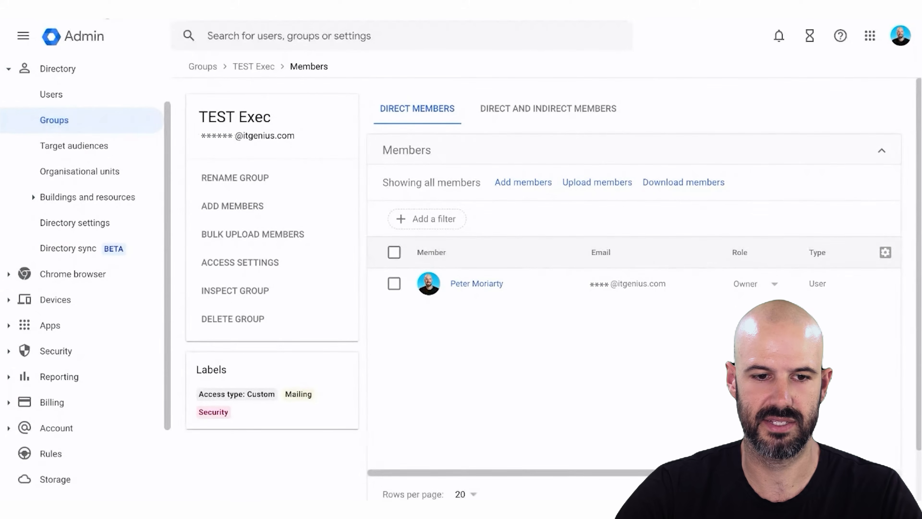
key("super+r")
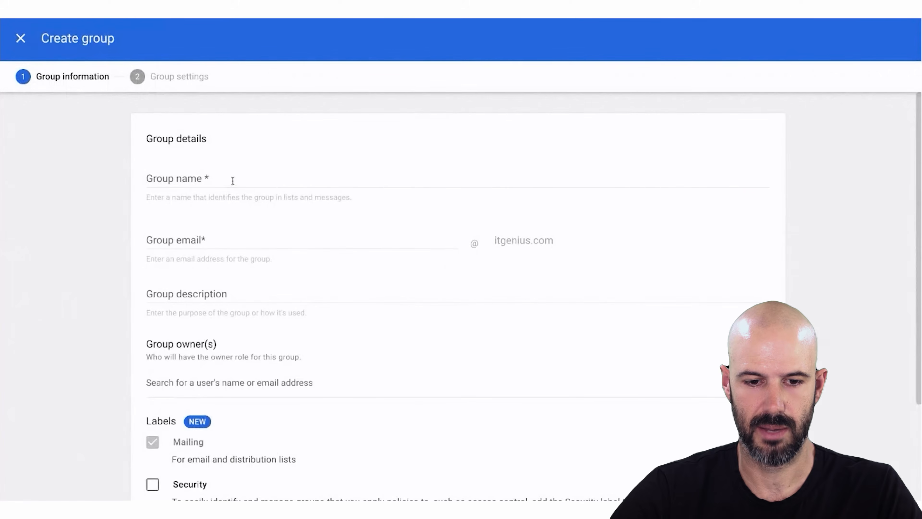
Name the new group TEST All Team and set its group email prefix to test-team.
left_click(233, 180)
type("TEST")
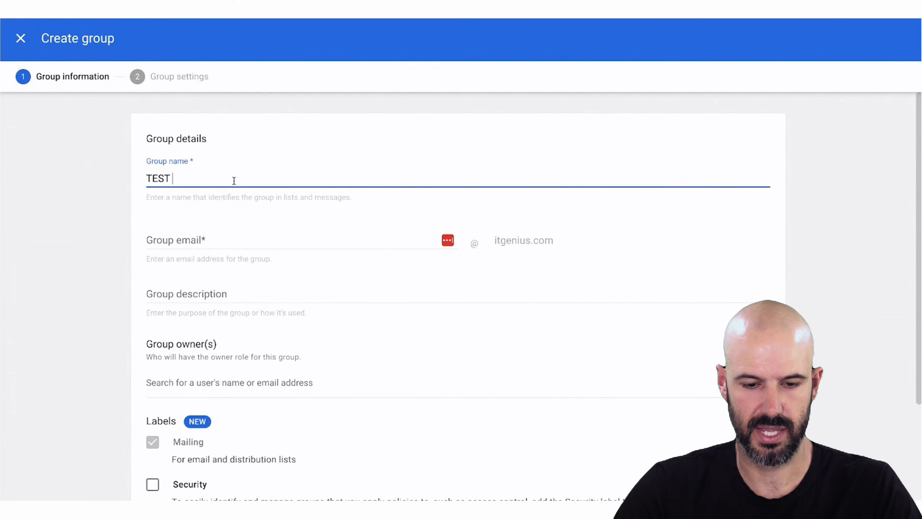
type(" All Team")
left_click(236, 242)
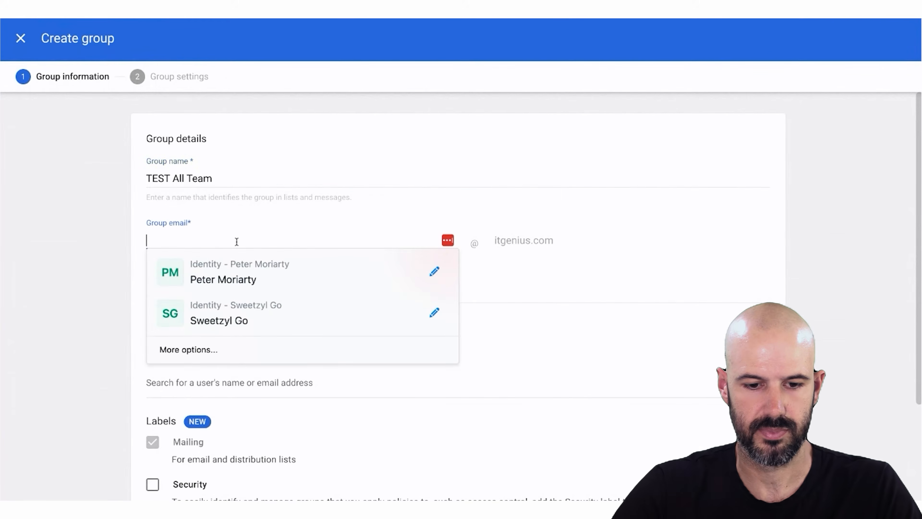
type("test-team")
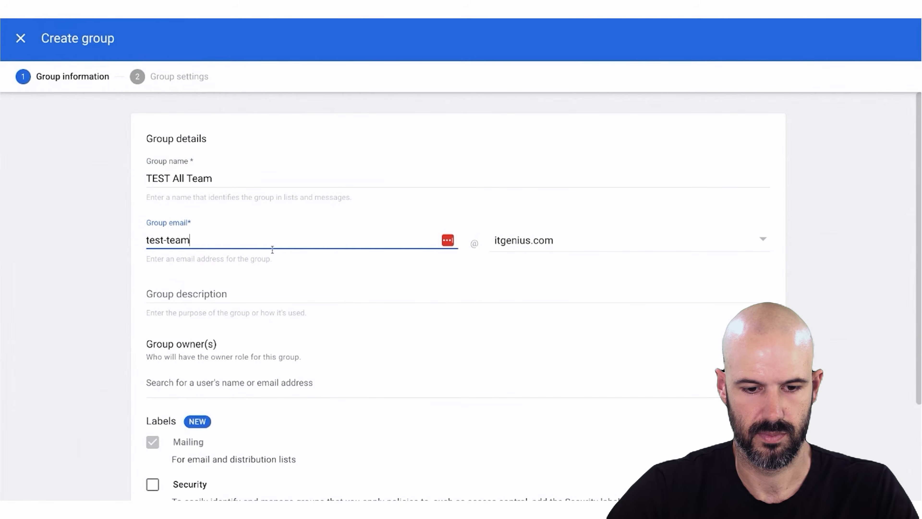
Assign the group's owner, add the Security label, and continue to the group settings.
left_click(338, 293)
scroll(339, 294, "down", 4)
left_click(323, 261)
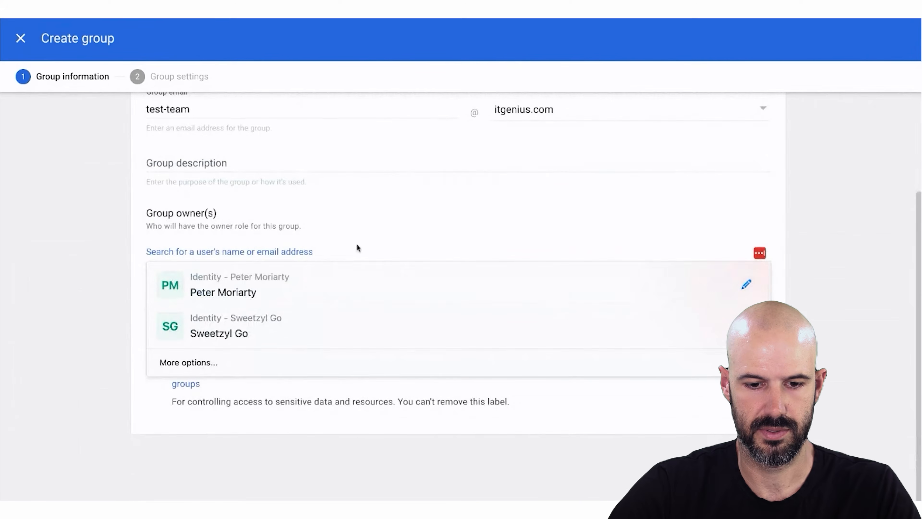
type("pet")
left_click(251, 277)
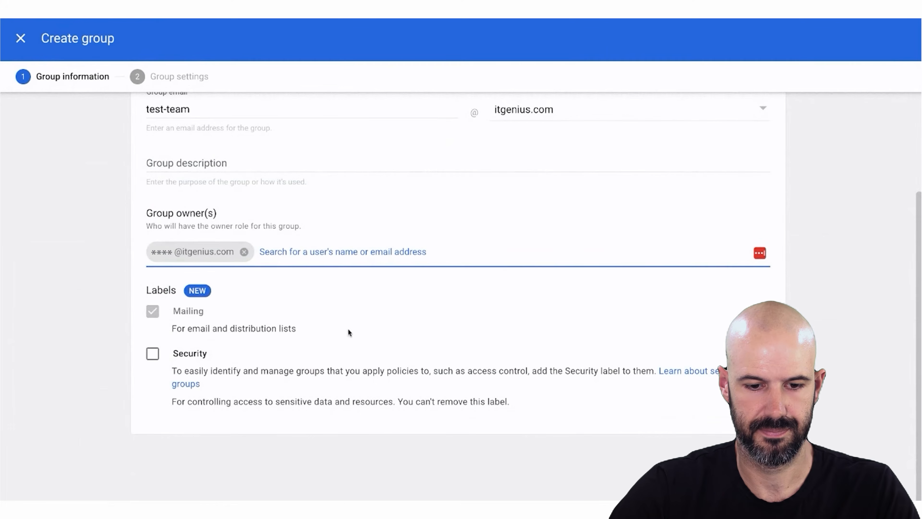
left_click(151, 353)
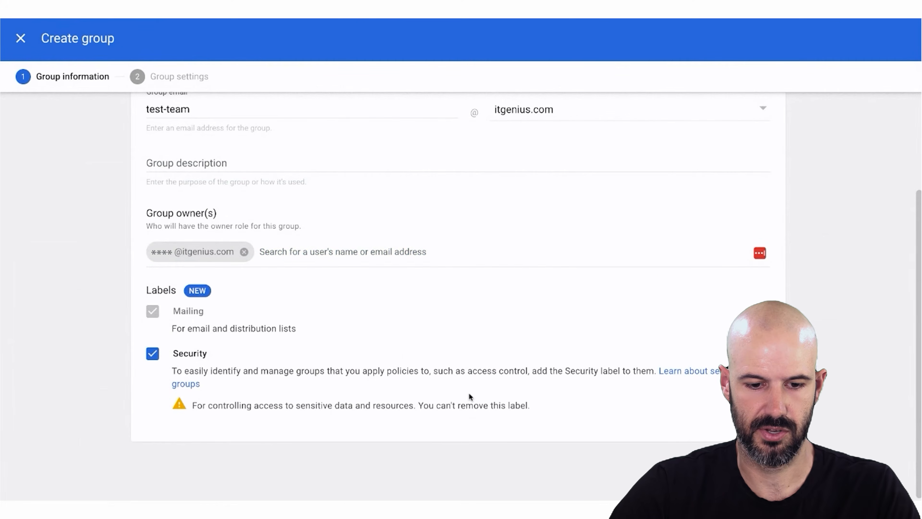
left_click(691, 443)
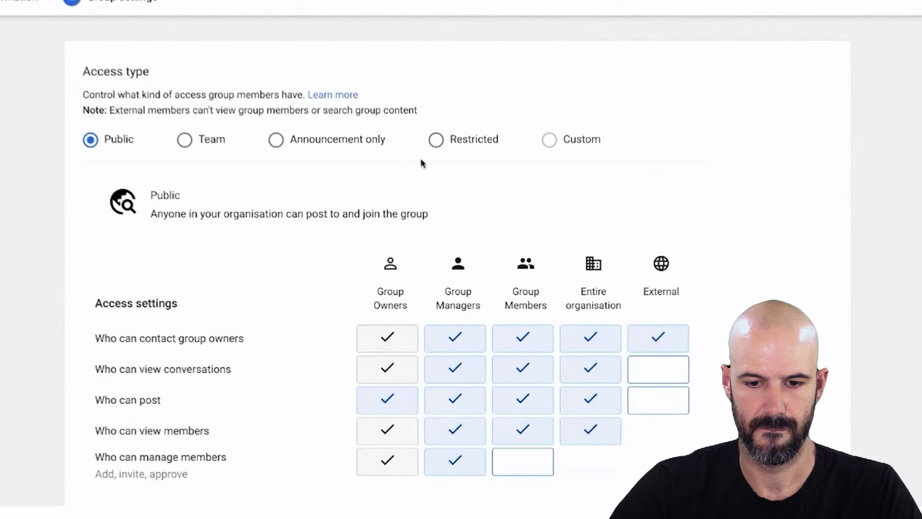
Set the access type to Restricted and limit who can contact group owners to the group owners only.
left_click(440, 195)
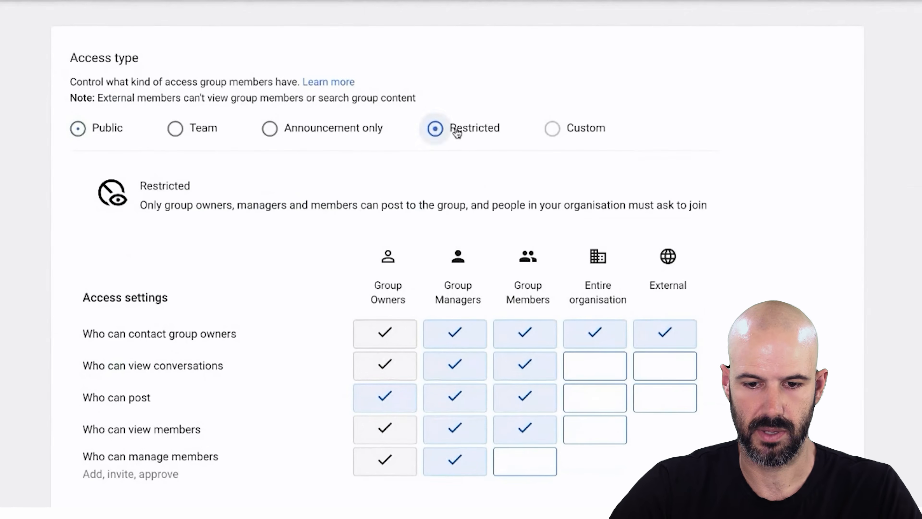
scroll(407, 241, "down", 5)
left_click(590, 142)
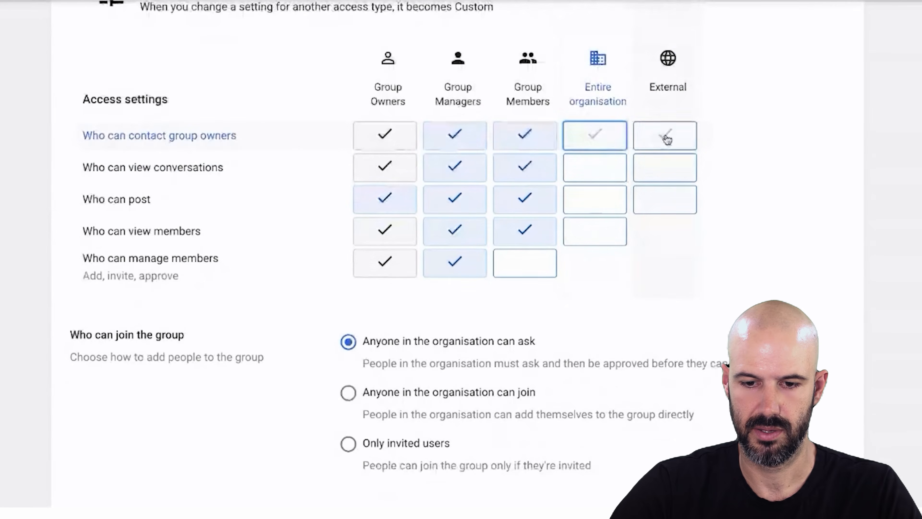
left_click(440, 143)
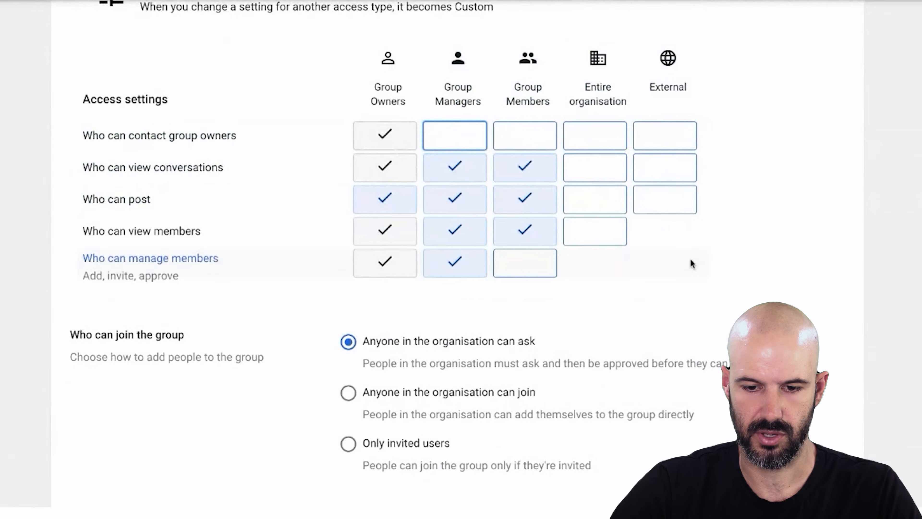
Clear posting permission for every role, allow managers and members to contact group owners, and let the entire organisation view members.
left_click(460, 203)
left_click(376, 202)
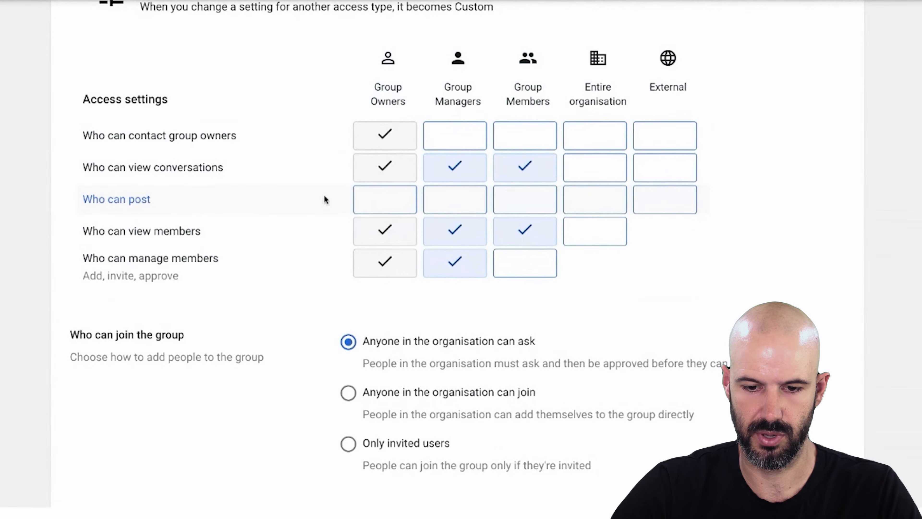
left_click(504, 143)
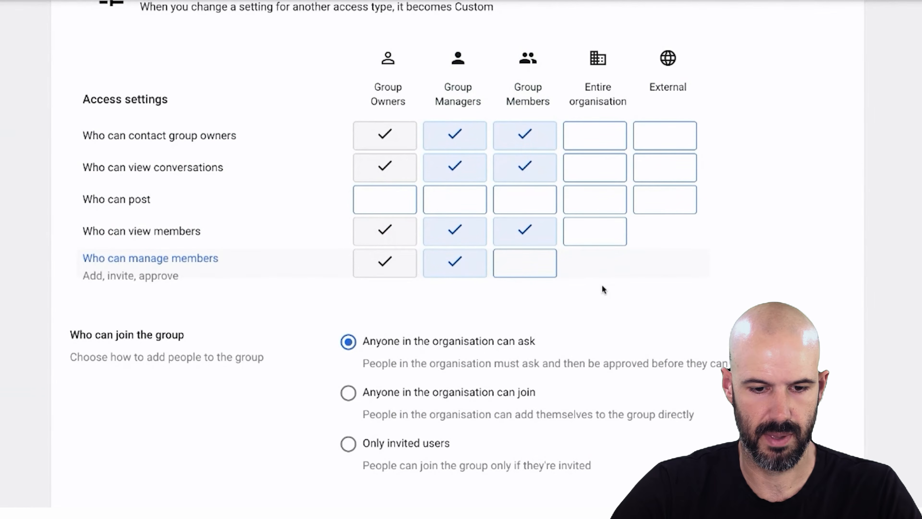
left_click(593, 231)
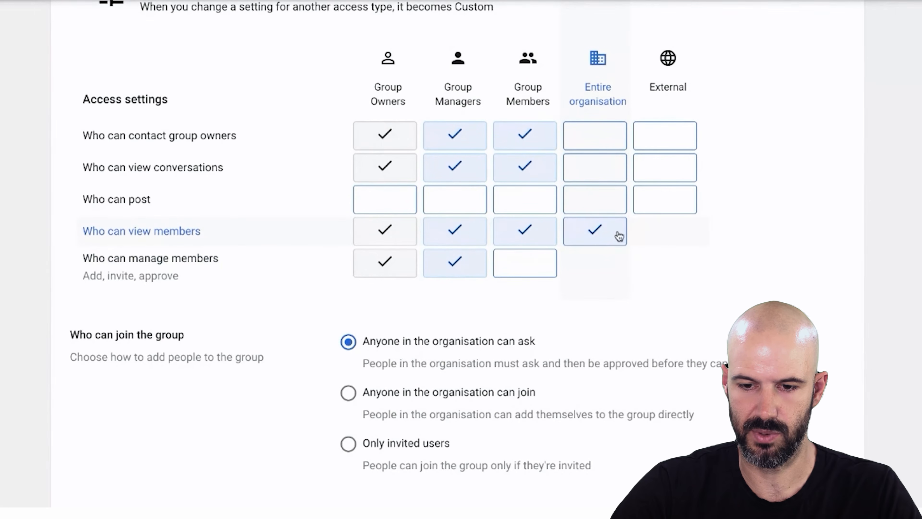
Allow only invited users to join the TEST All Team group and finish creating it.
scroll(692, 305, "down", 4)
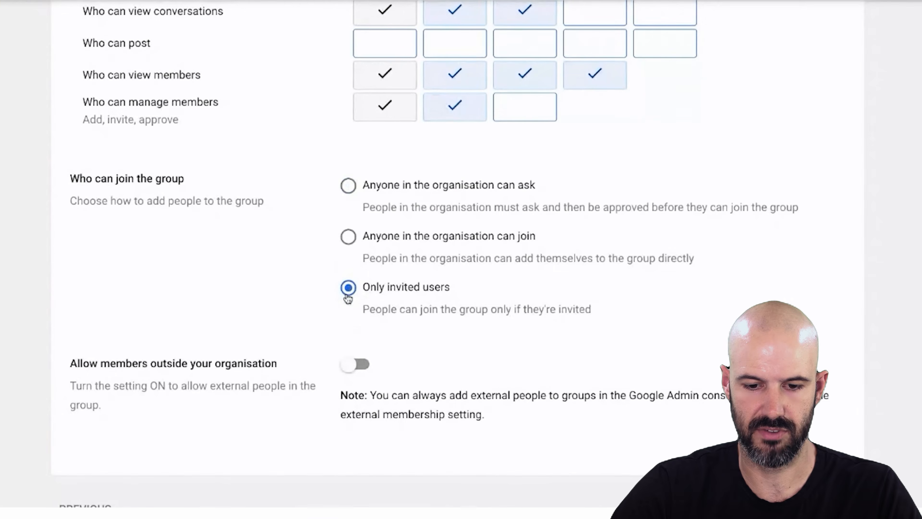
scroll(276, 326, "down", 2)
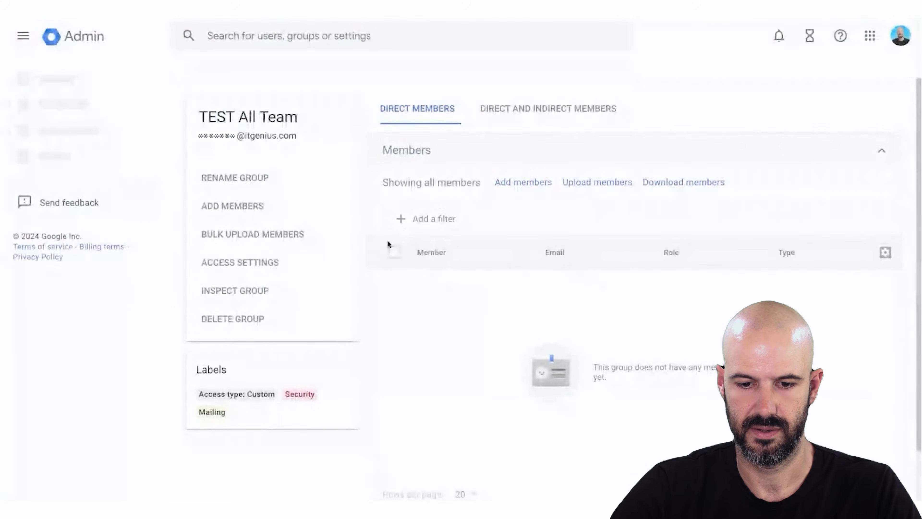
Find five colleagues from the organisation and add them as members of TEST All Team.
left_click(523, 182)
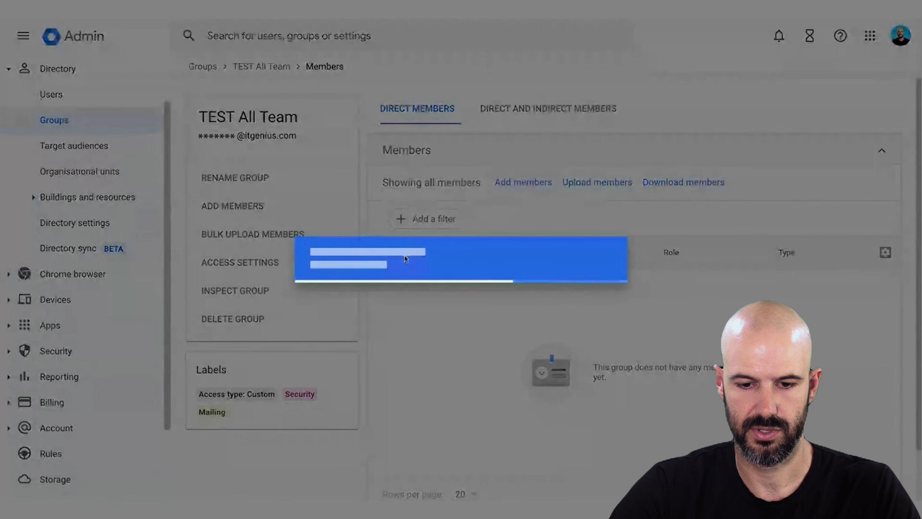
type("chad")
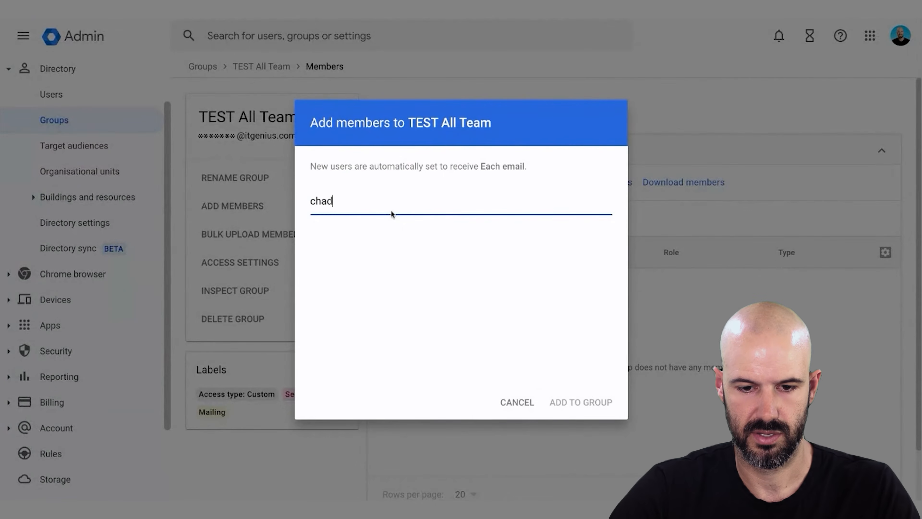
left_click(387, 220)
type("chris")
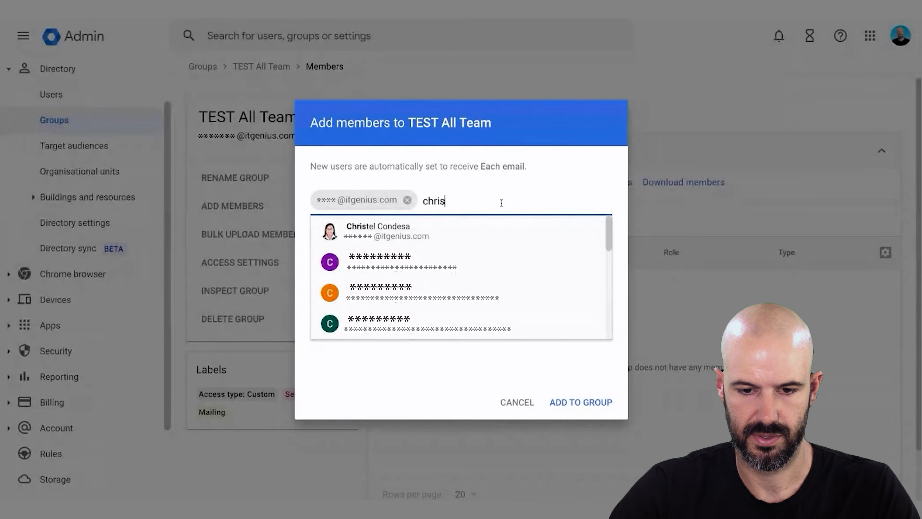
left_click(434, 234)
type("gyp")
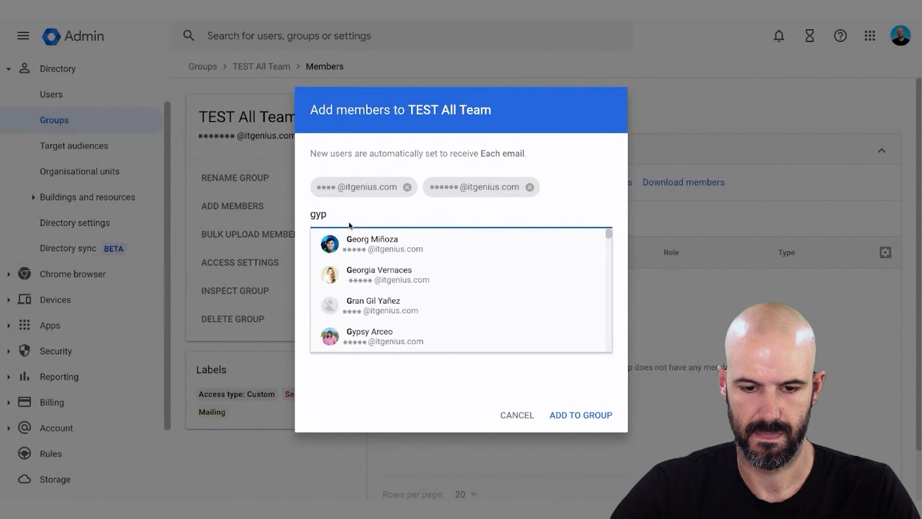
left_click(369, 247)
type("red")
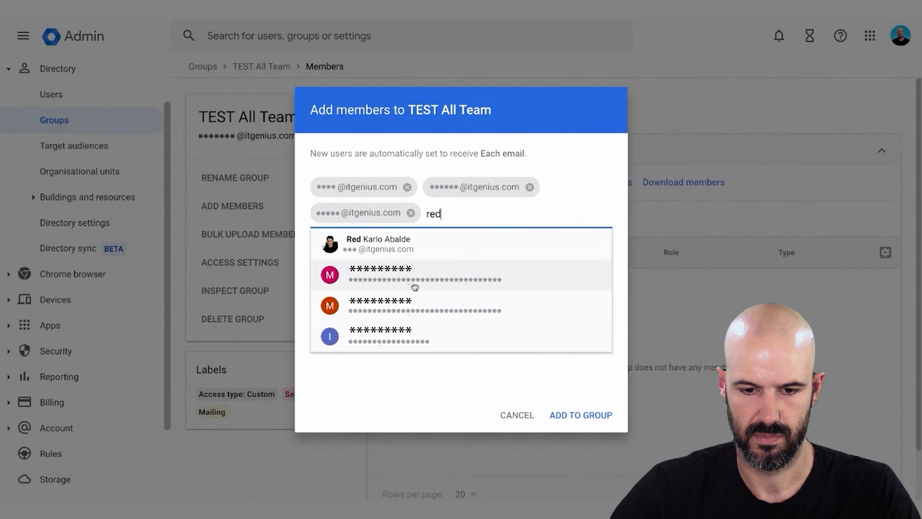
left_click(424, 255)
type("georg")
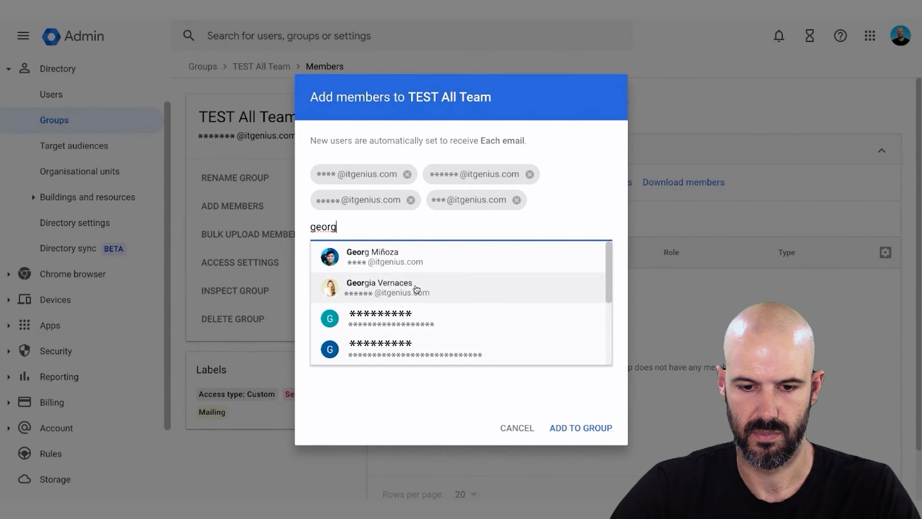
left_click(416, 288)
left_click(582, 421)
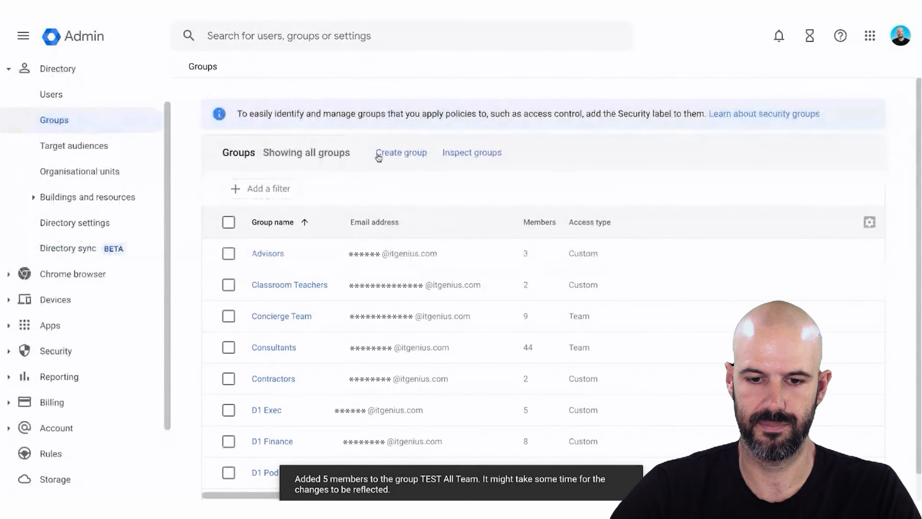
Start another new group named TEST Contractors with the group email prefix test-contractors.
left_click(400, 152)
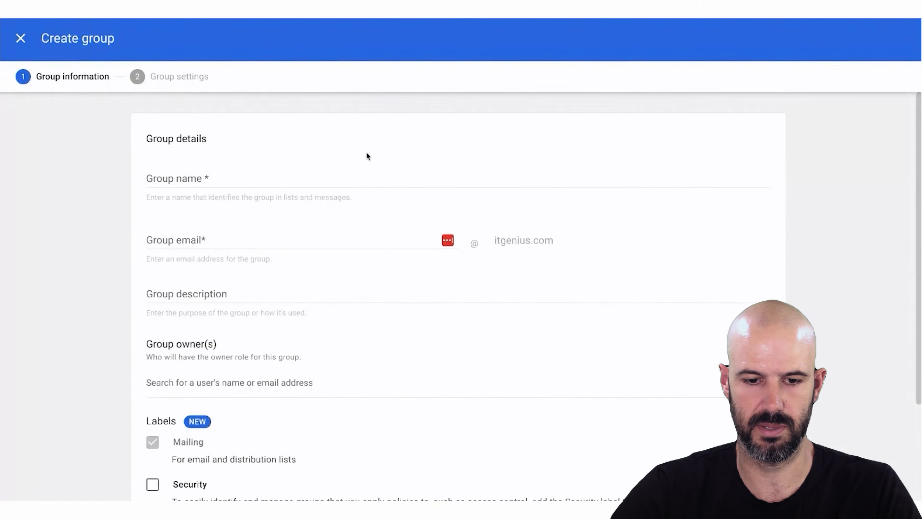
left_click(243, 177)
type("TEST Cont")
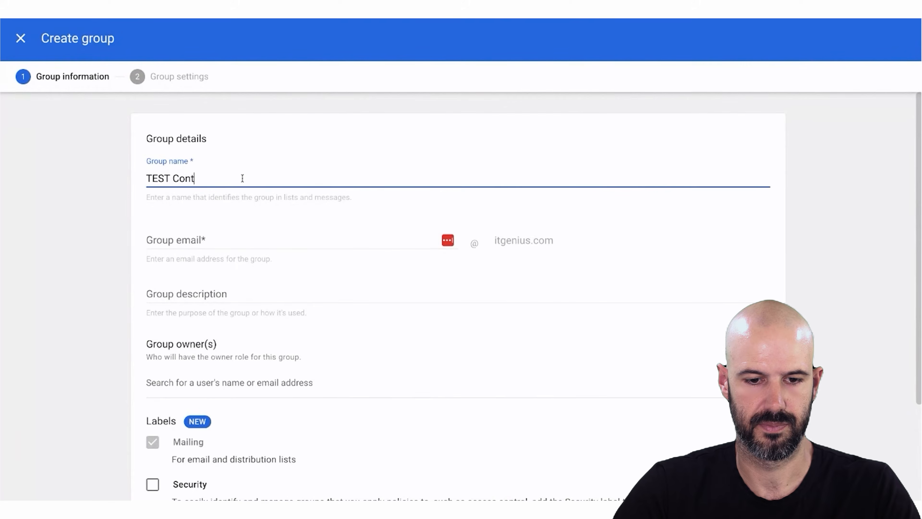
type("ractors")
key("Tab")
type("test-c")
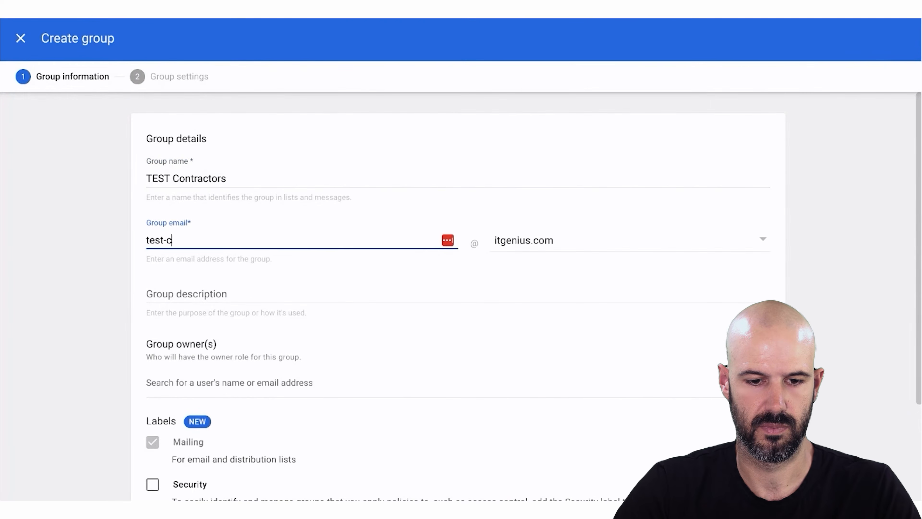
type("ontractors")
key("Tab")
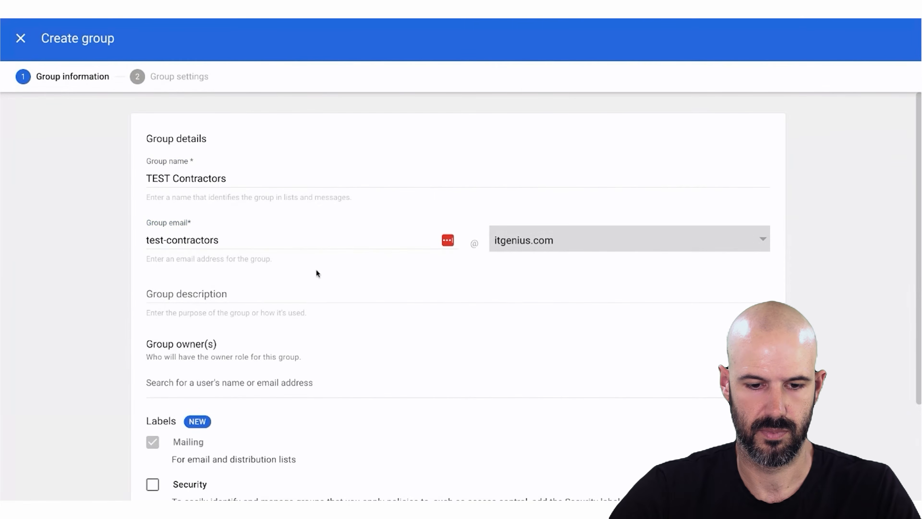
Check which domains are offered for the new group's email address.
left_click(350, 294)
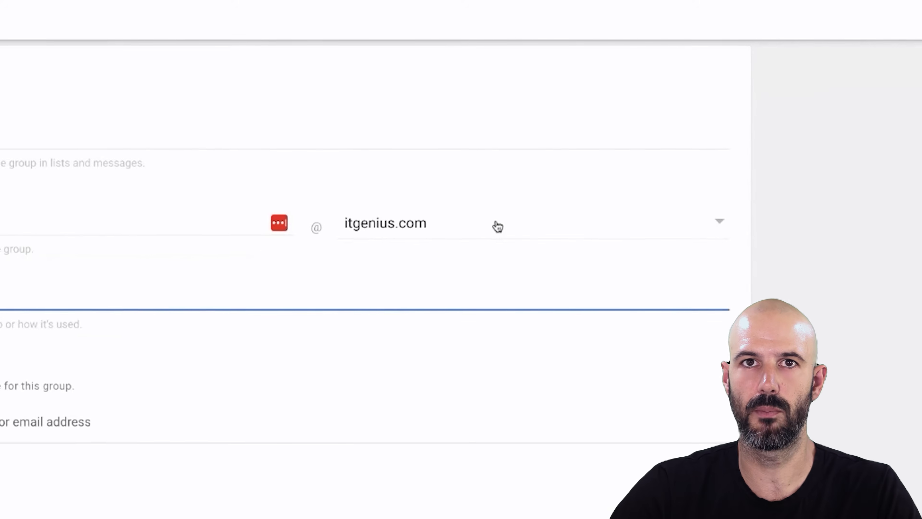
left_click(604, 224)
left_click(494, 226)
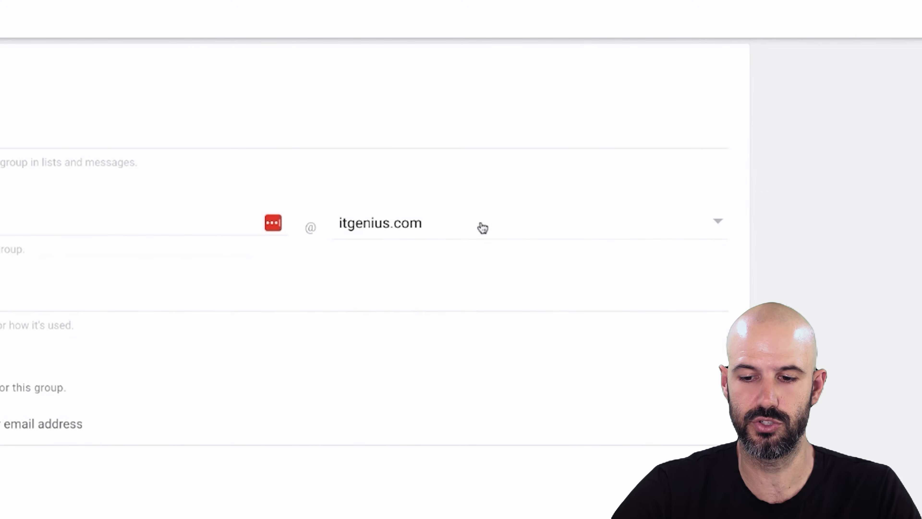
left_click(720, 222)
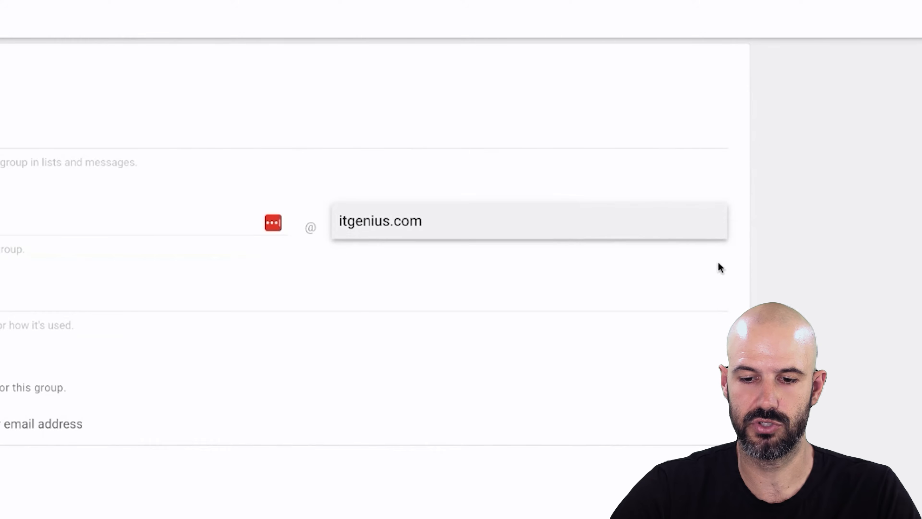
left_click(721, 268)
left_click(721, 225)
left_click(421, 226)
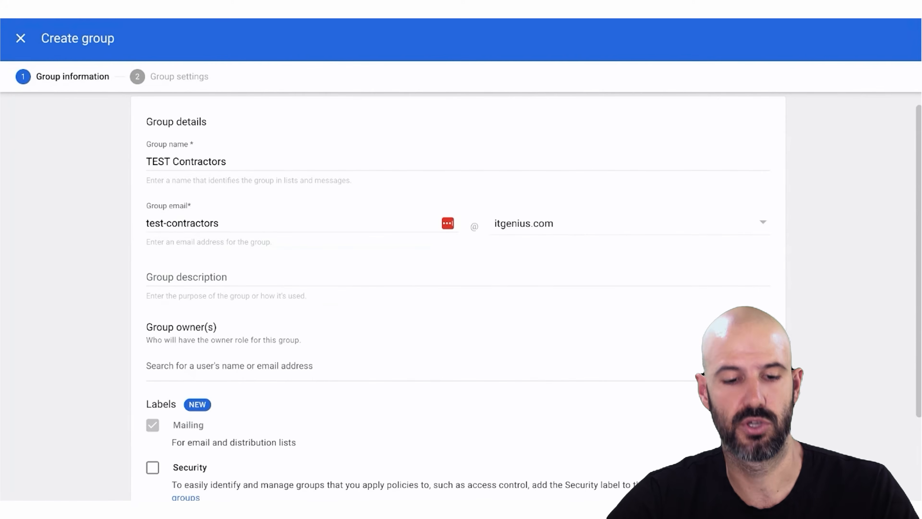
Add the Security label, assign the group's owner, and continue to the group settings.
scroll(291, 269, "down", 3)
left_click(150, 352)
left_click(265, 251)
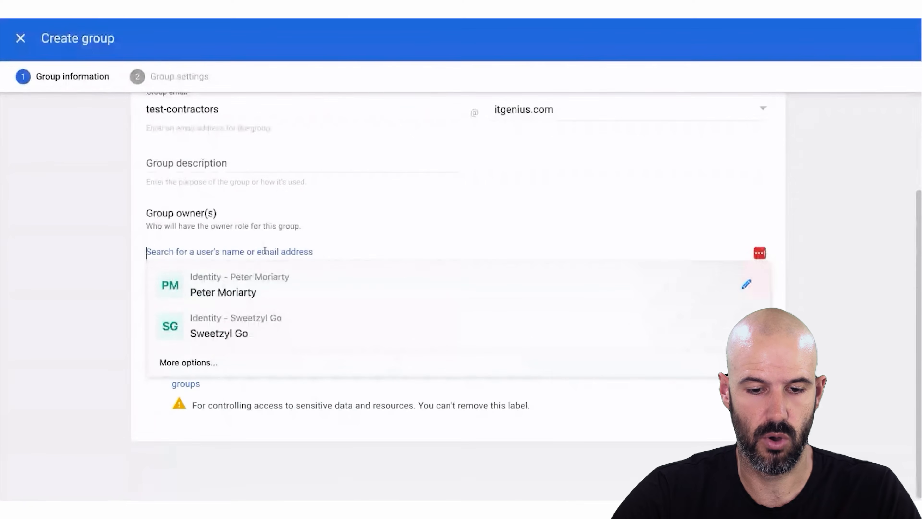
type("peter")
left_click(238, 286)
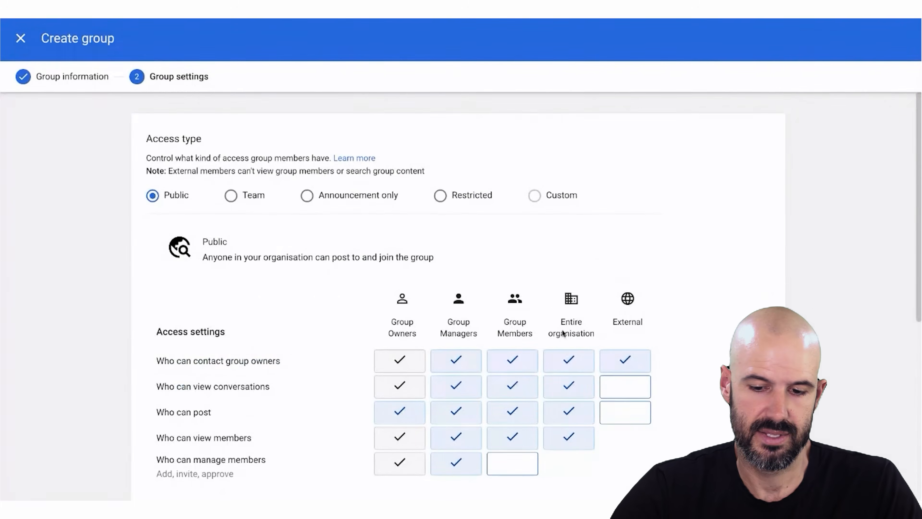
Set the access type of TEST Contractors to Restricted.
scroll(566, 326, "down", 3)
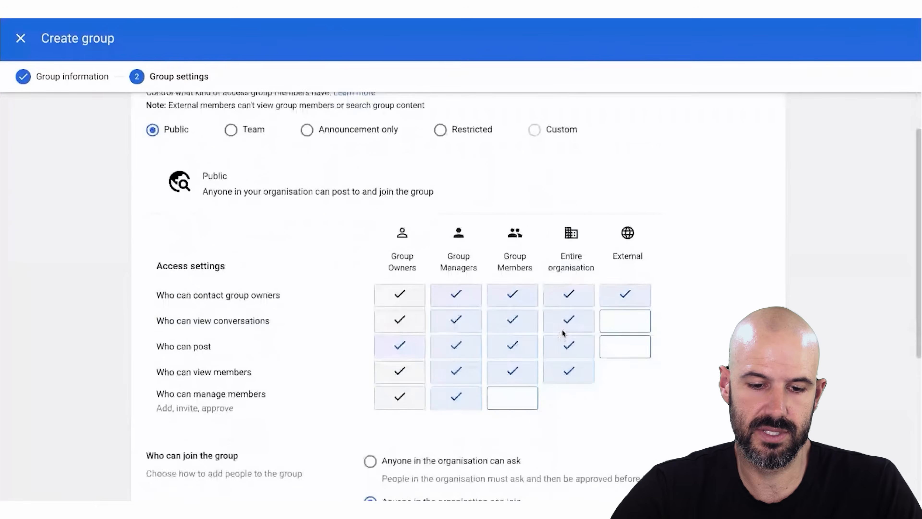
scroll(470, 177, "up", 2)
left_click(469, 177)
scroll(485, 251, "down", 3)
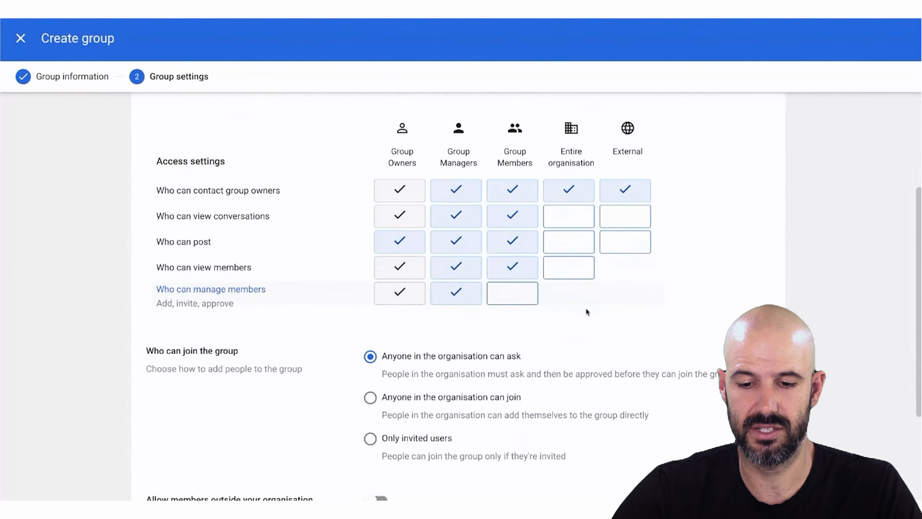
Let the entire organisation view members, limit contacting group owners to owners and managers, and clear posting permission for every role.
left_click(563, 267)
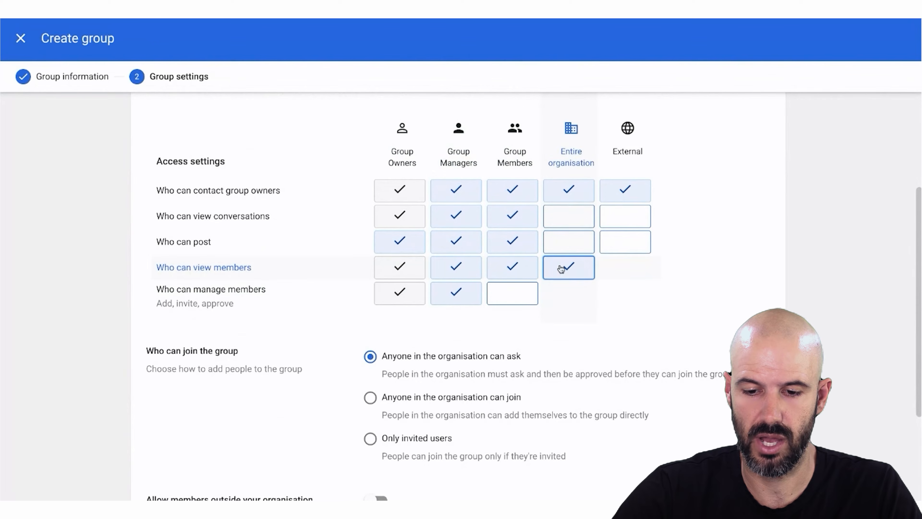
left_click(501, 191)
left_click(413, 243)
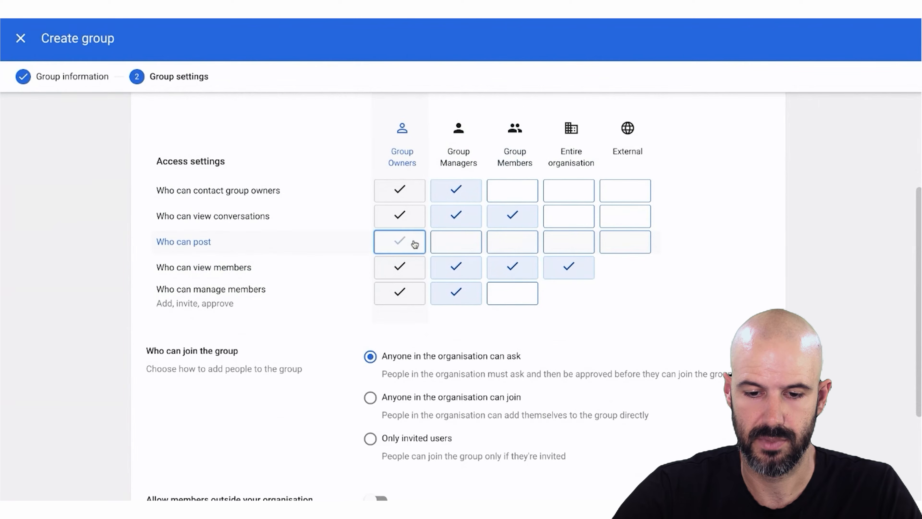
Allow only invited users to join the TEST Contractors group.
scroll(600, 317, "down", 2)
left_click(421, 365)
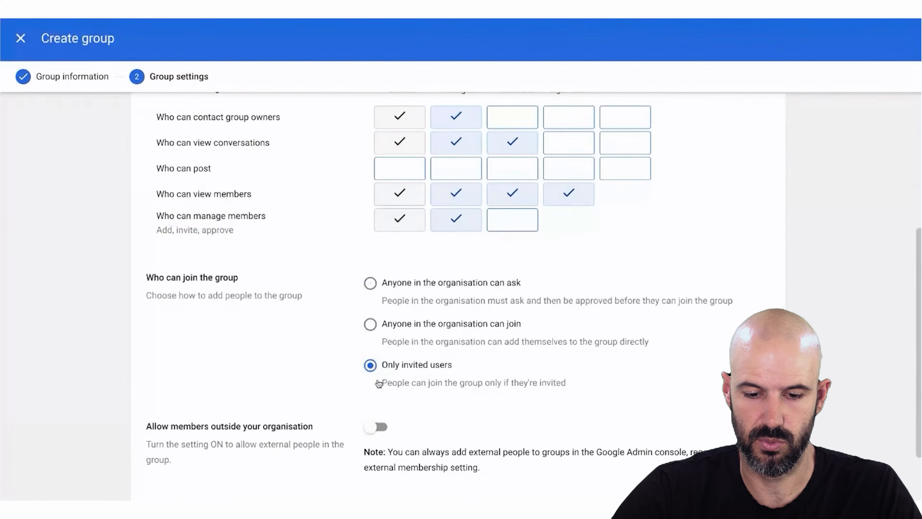
scroll(363, 345, "up", 1)
scroll(346, 302, "up", 5)
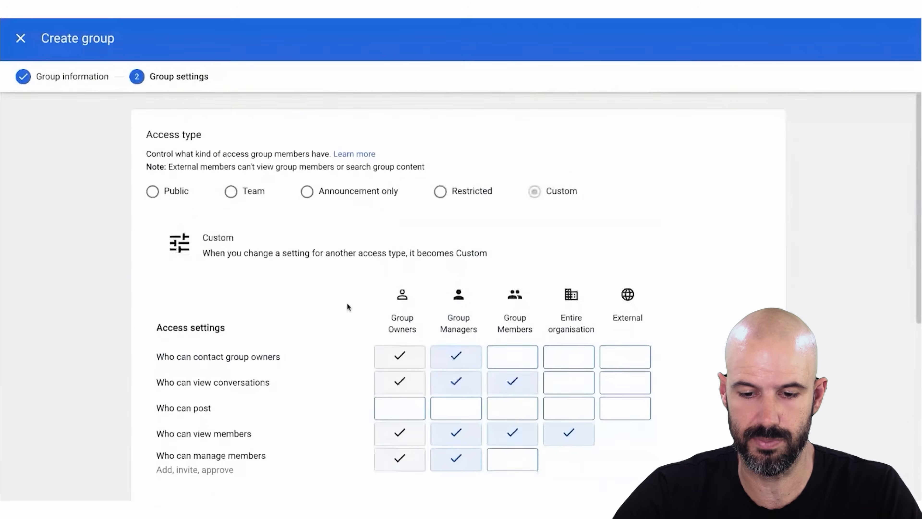
Allow members outside the organisation and create the TEST Contractors group.
scroll(346, 302, "down", 2)
scroll(347, 303, "down", 5)
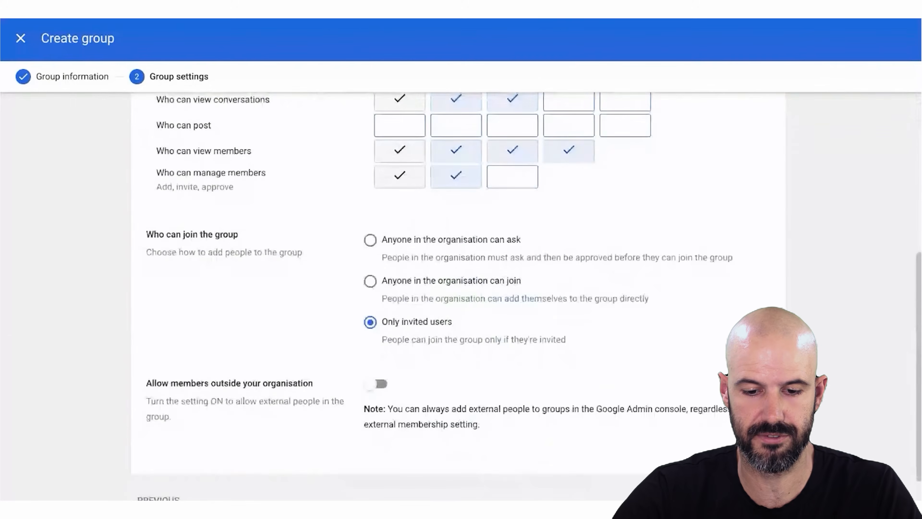
left_click(378, 389)
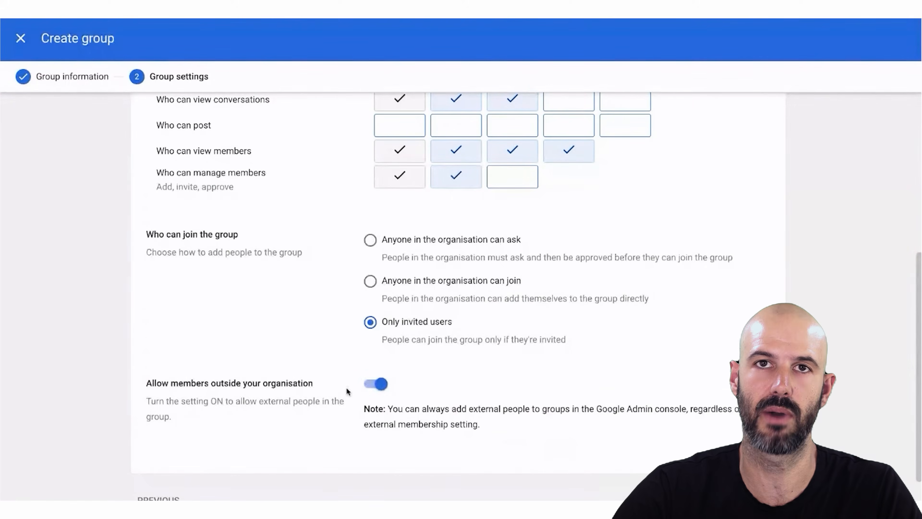
left_click(750, 497)
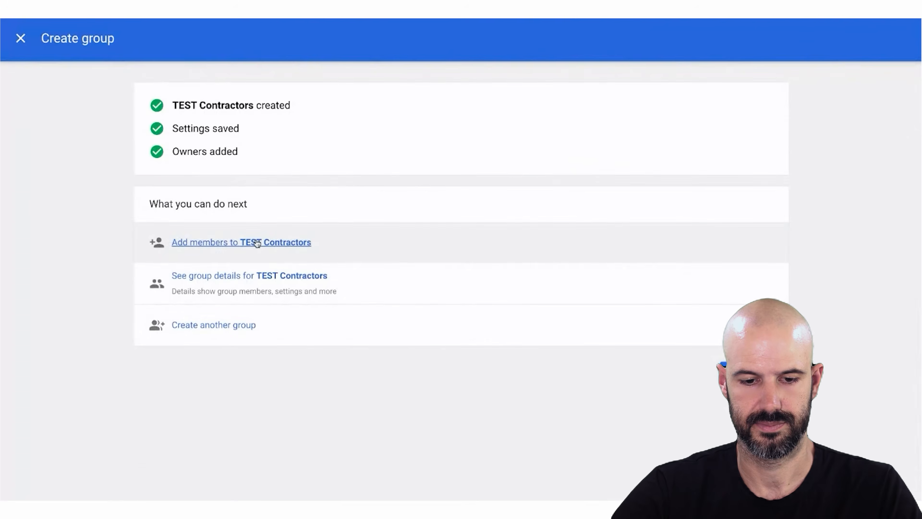
Start adding members to TEST Contractors and enter the first external member's email address.
left_click(257, 241)
left_click(523, 182)
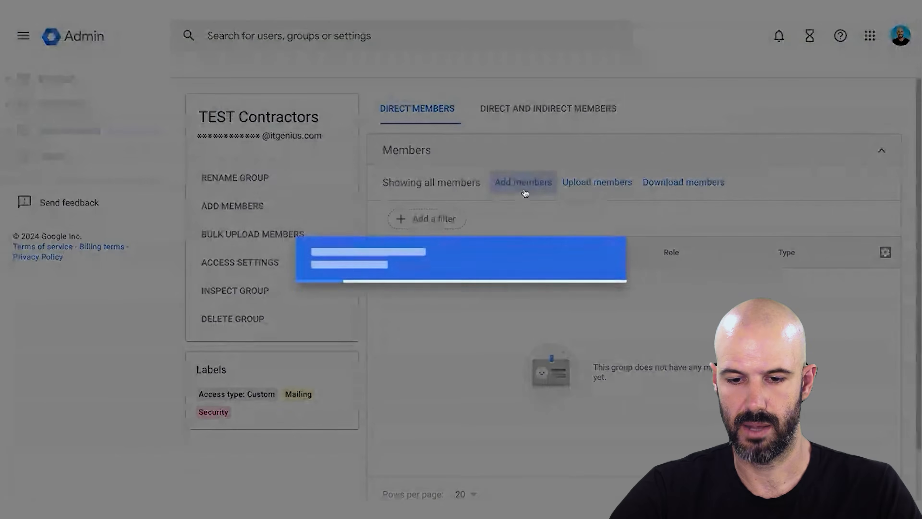
type("p")
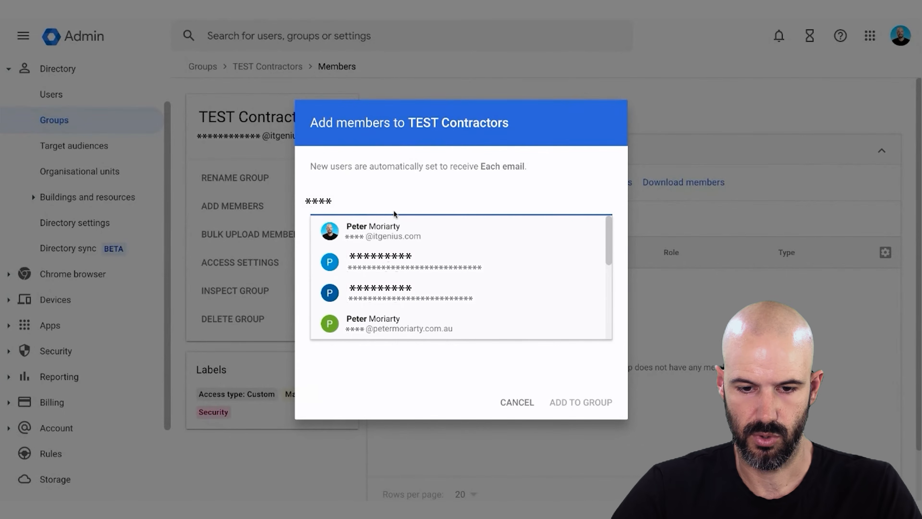
type("ty.")
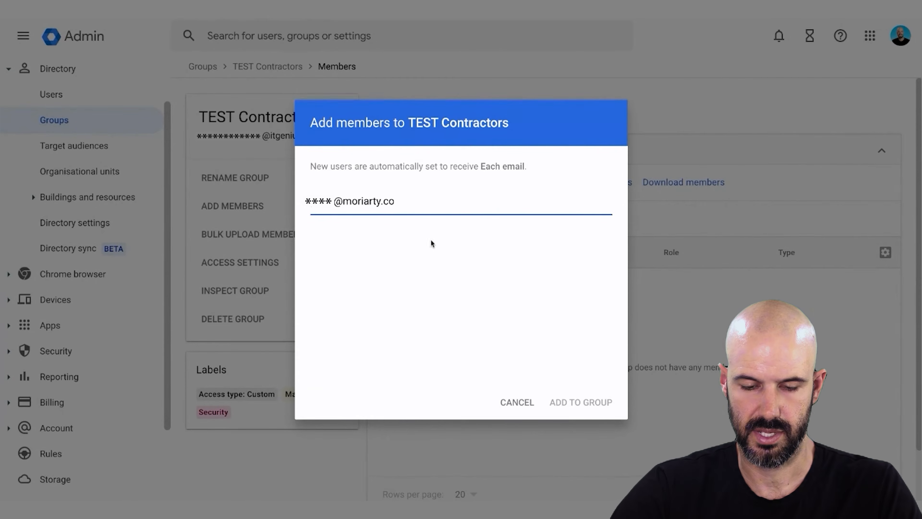
type("co")
left_click(395, 237)
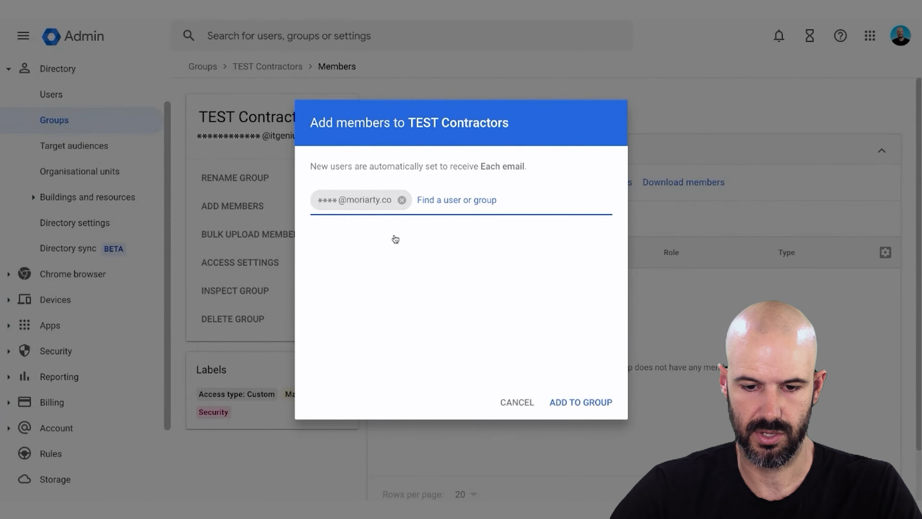
Enter the second external member's email address and add both contractors to the TEST Contractors group.
type("**********")
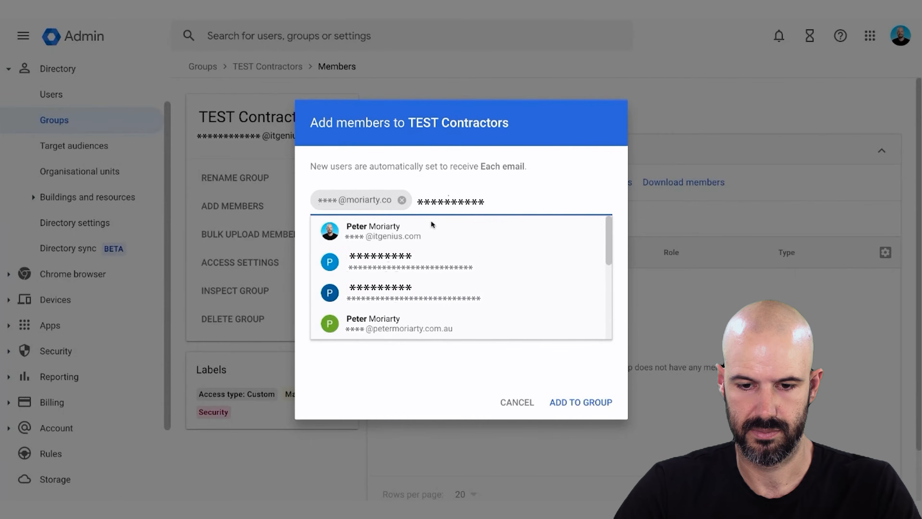
type("****@")
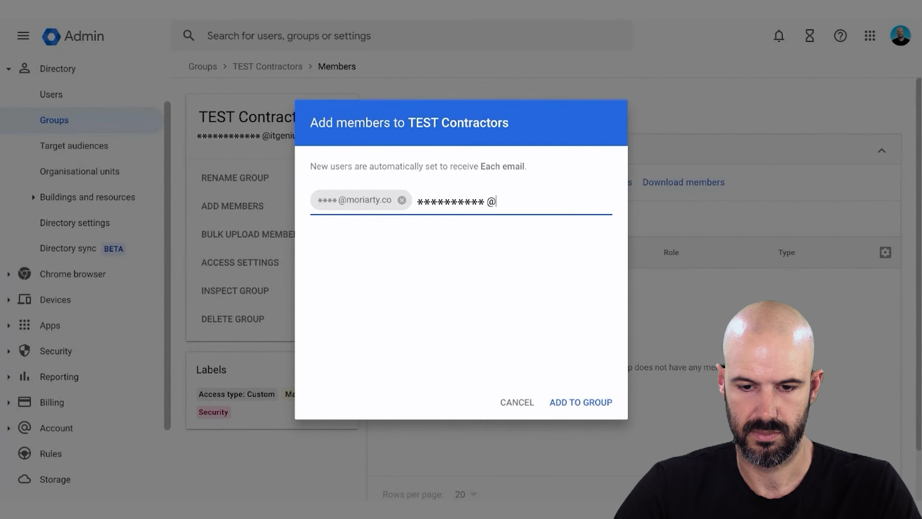
type("gmail.com")
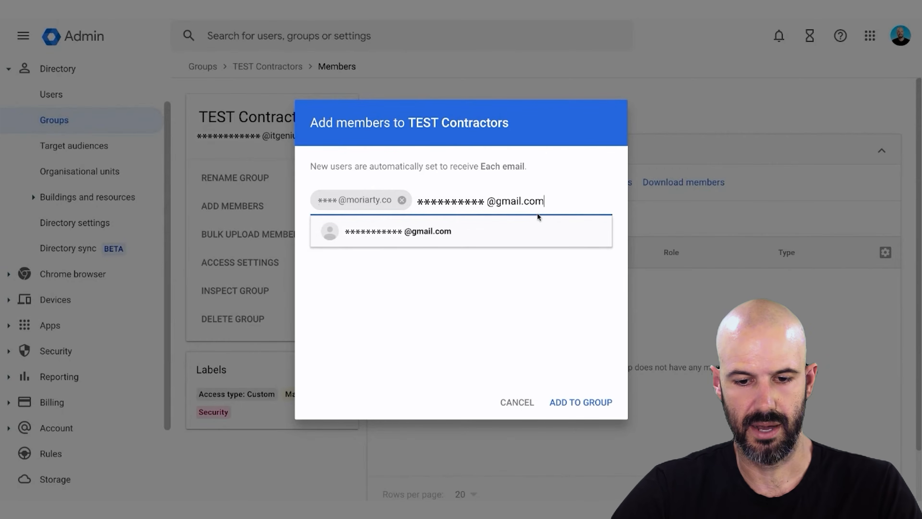
left_click(420, 230)
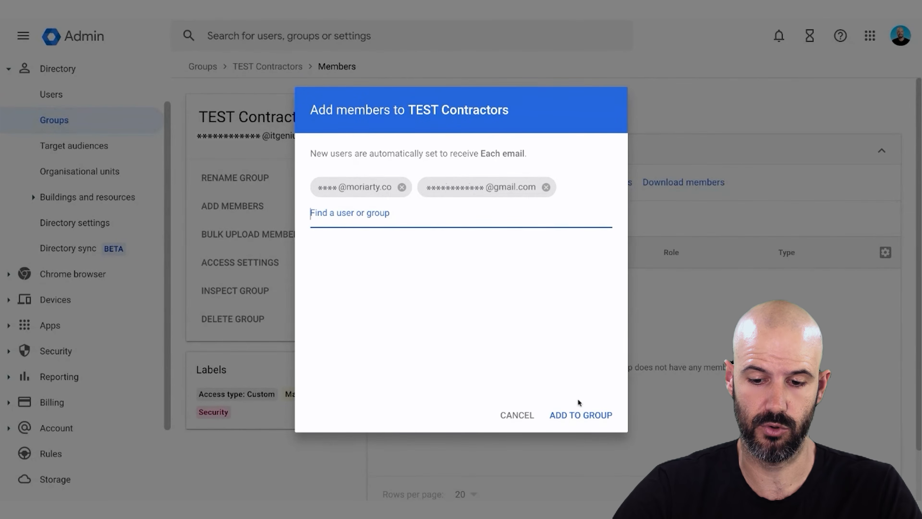
left_click(581, 414)
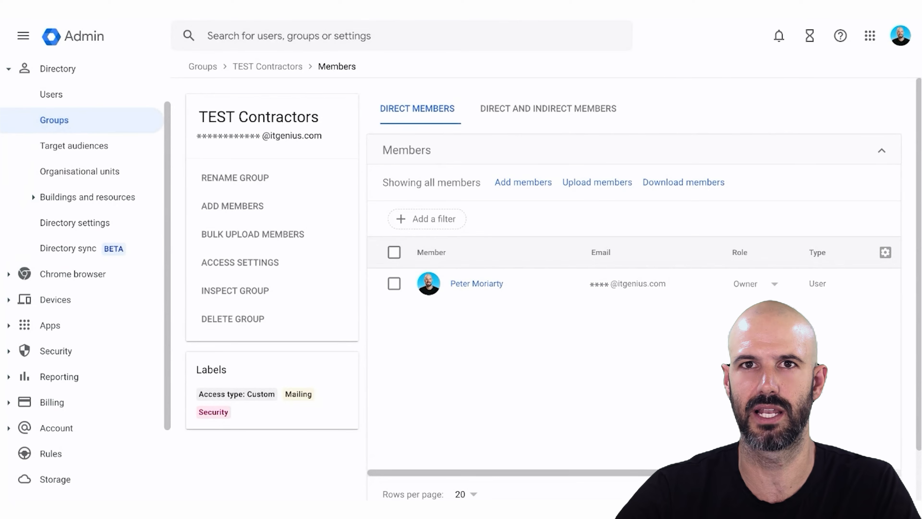
Check the TEST Contractors group's direct and indirect members, and filter the list of all groups by "test".
left_click(568, 115)
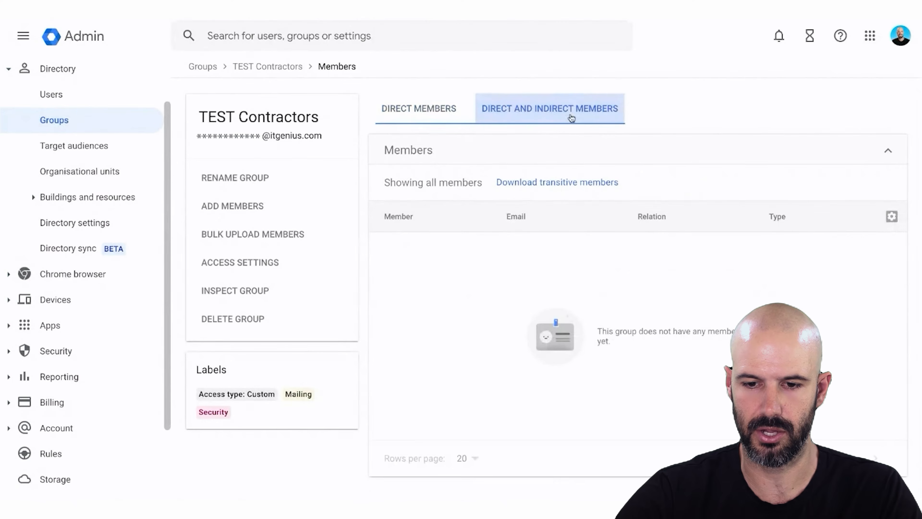
left_click(449, 113)
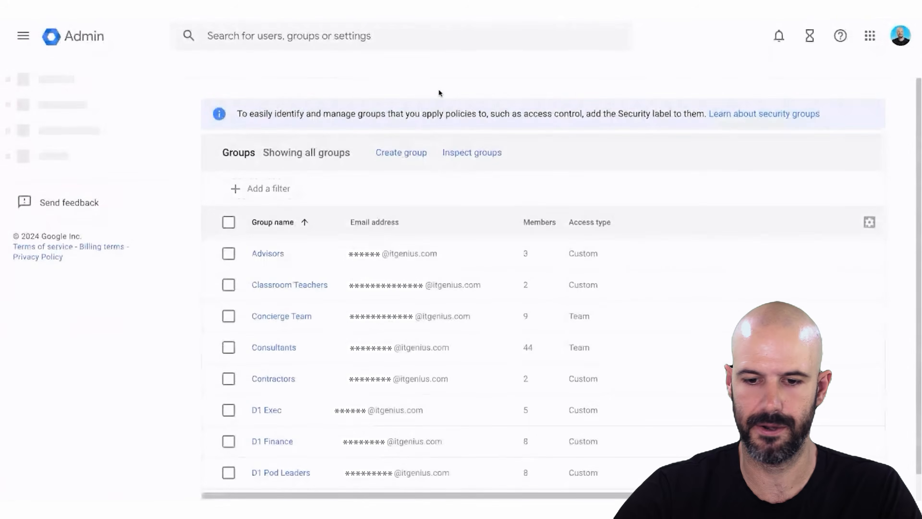
left_click(285, 188)
type("test")
key("Return")
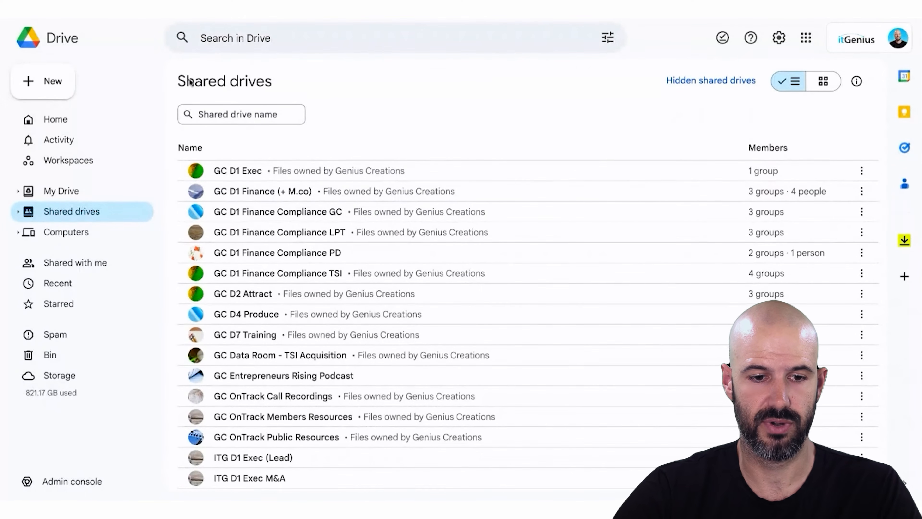
Switch to Google Drive and create a shared drive named TEST Exec.
left_click(52, 83)
type("T")
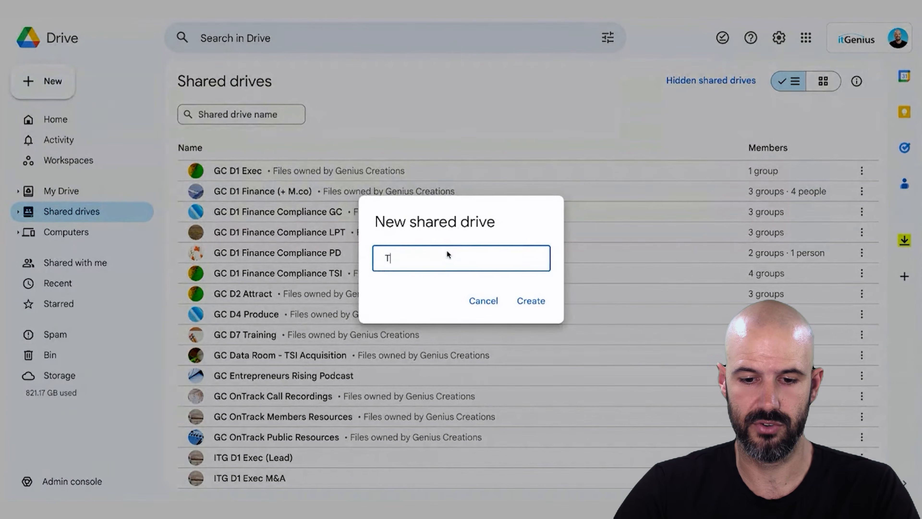
type("EST Exec")
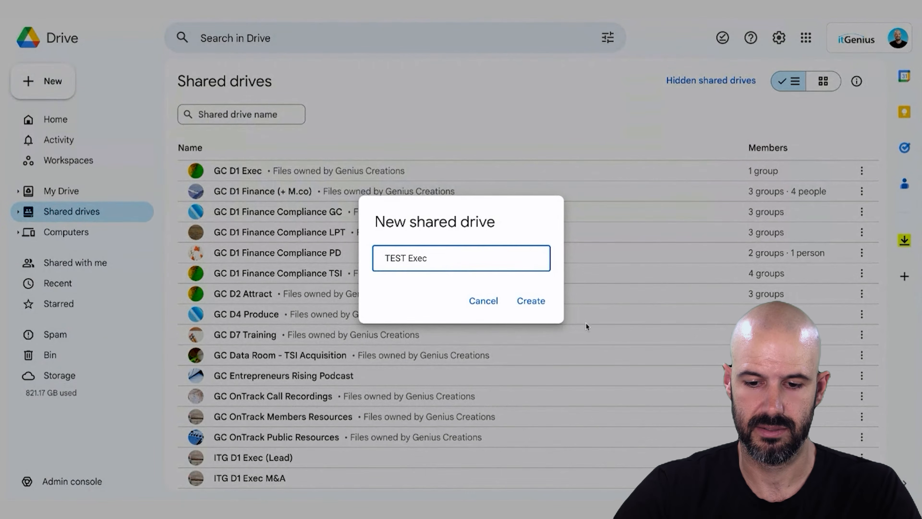
left_click(539, 301)
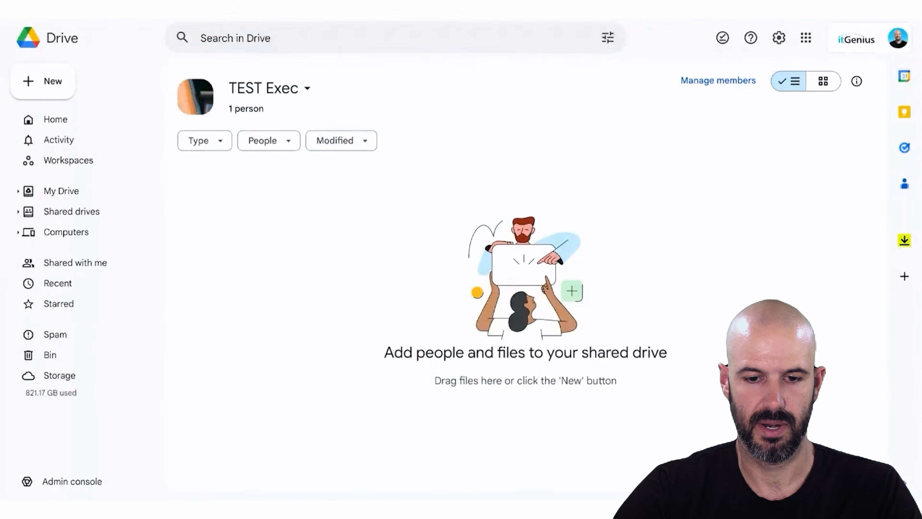
Share the TEST Exec drive with the TEST Exec group as Manager, without notifying people.
left_click(715, 81)
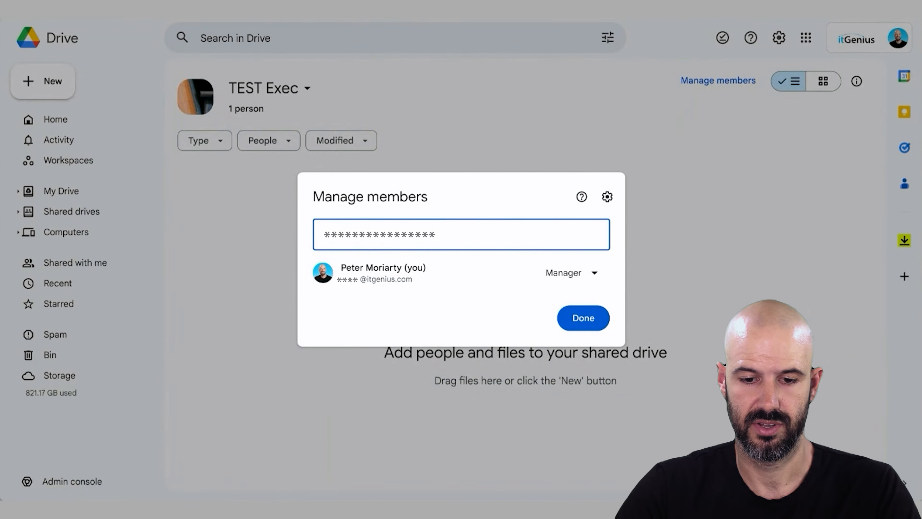
type("test exec")
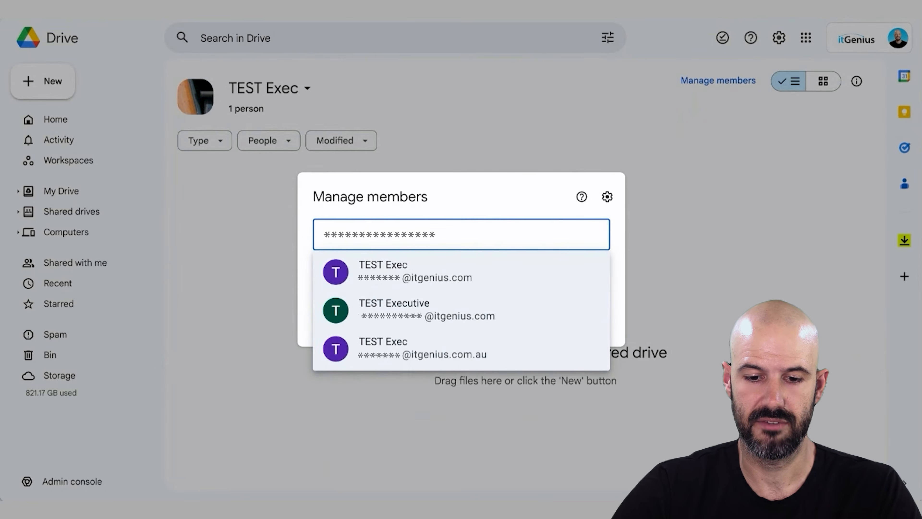
left_click(460, 279)
left_click(547, 195)
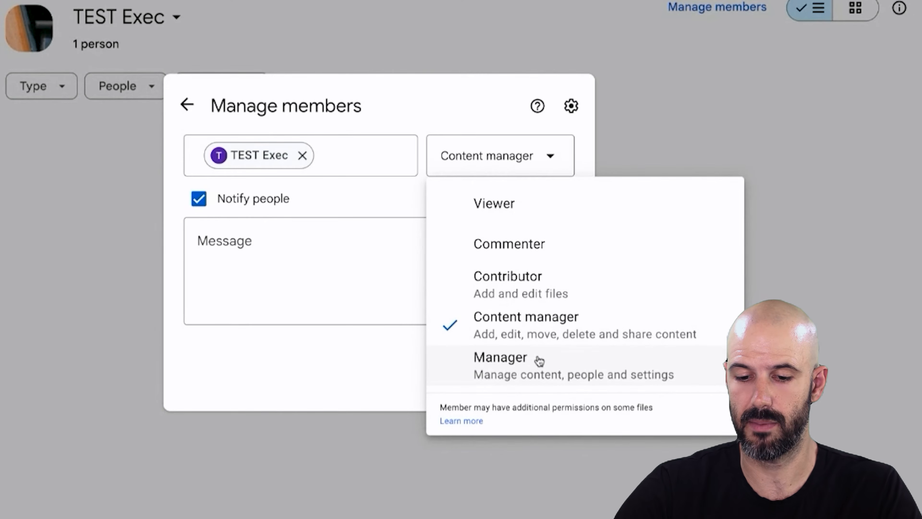
left_click(540, 360)
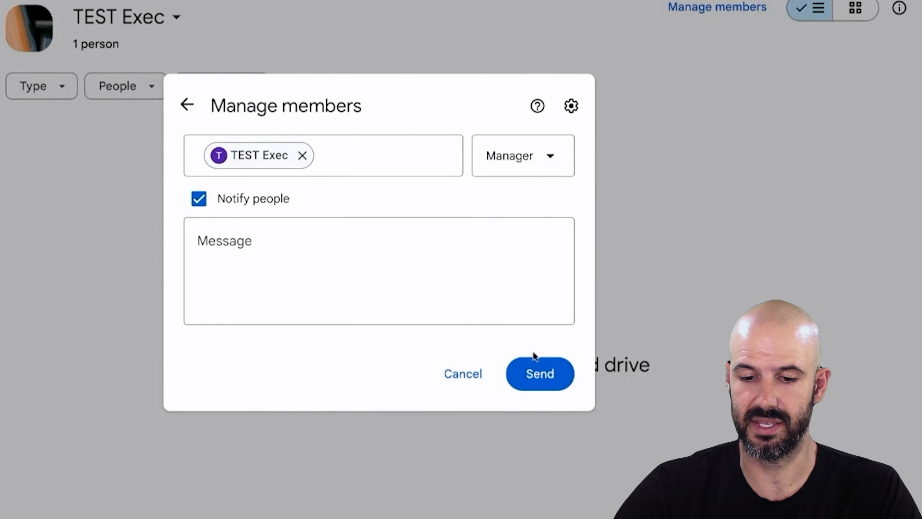
left_click(256, 204)
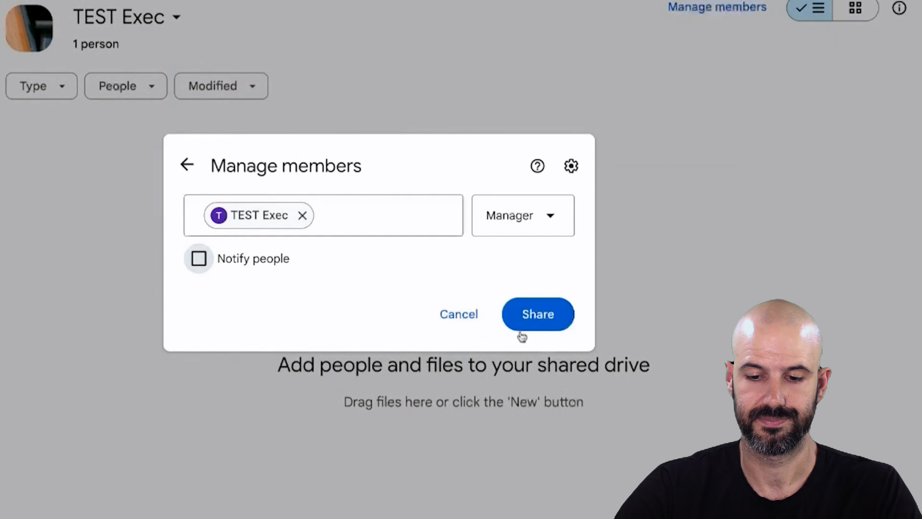
left_click(544, 259)
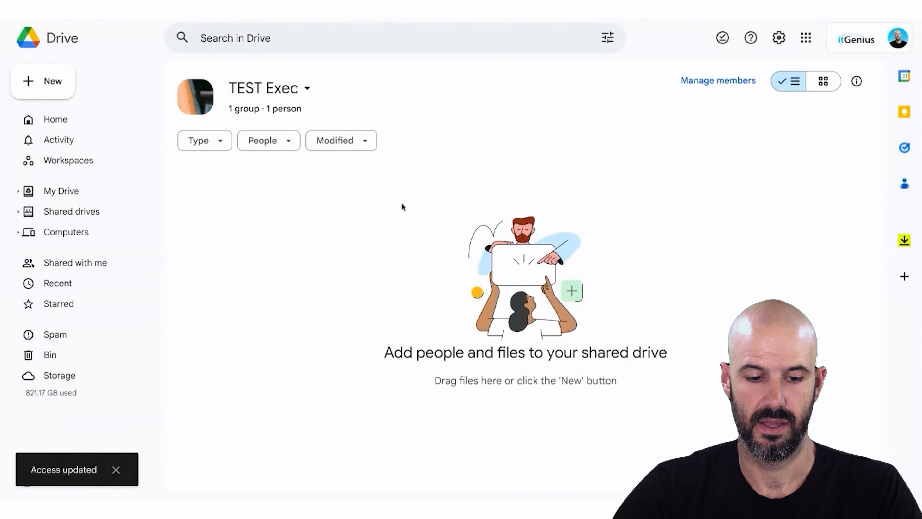
Remove your own individual access from the TEST Exec shared drive and save the membership change.
left_click(268, 74)
left_click(300, 114)
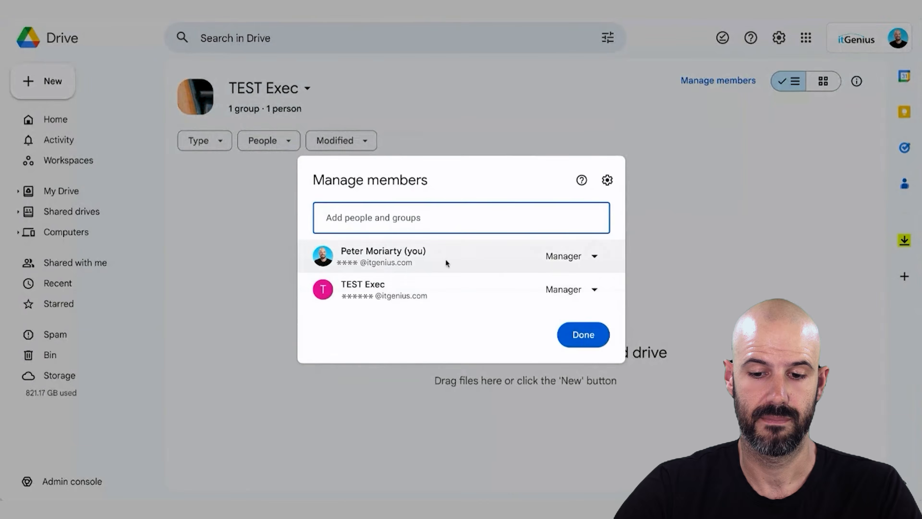
left_click(571, 290)
left_click(511, 260)
left_click(586, 256)
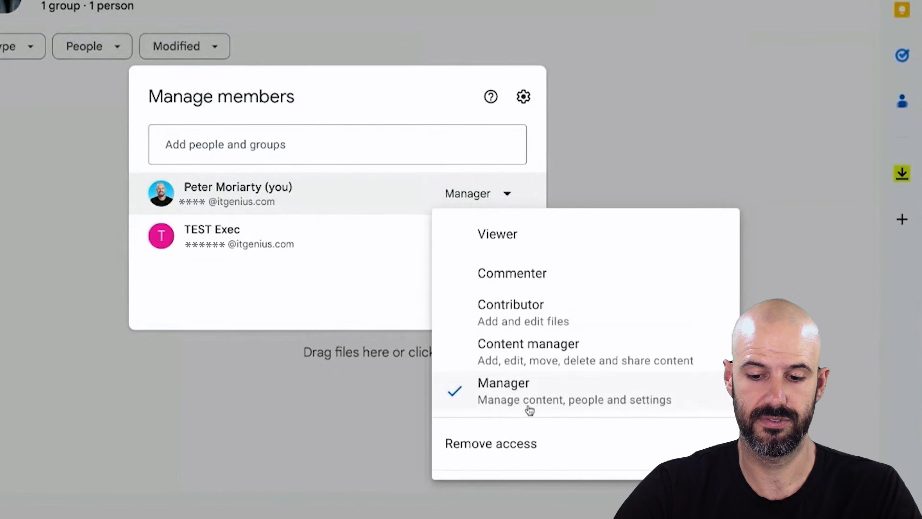
left_click(530, 449)
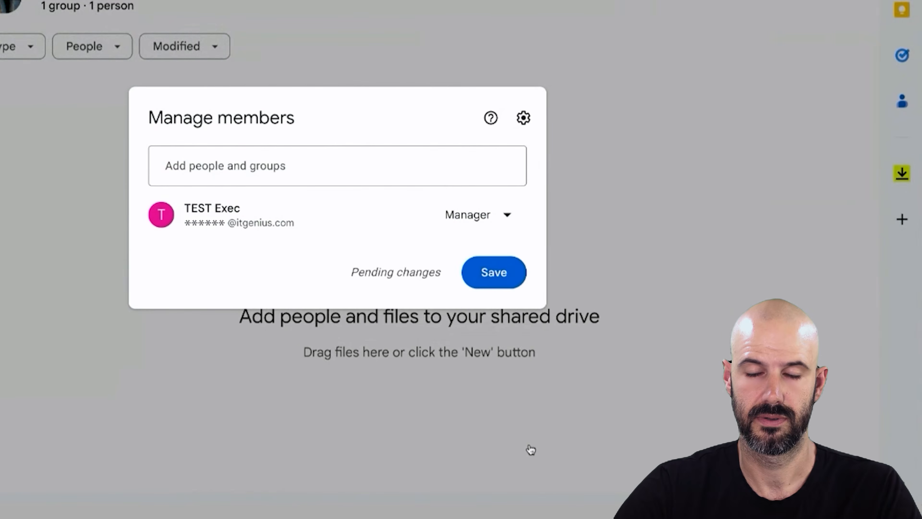
left_click(493, 277)
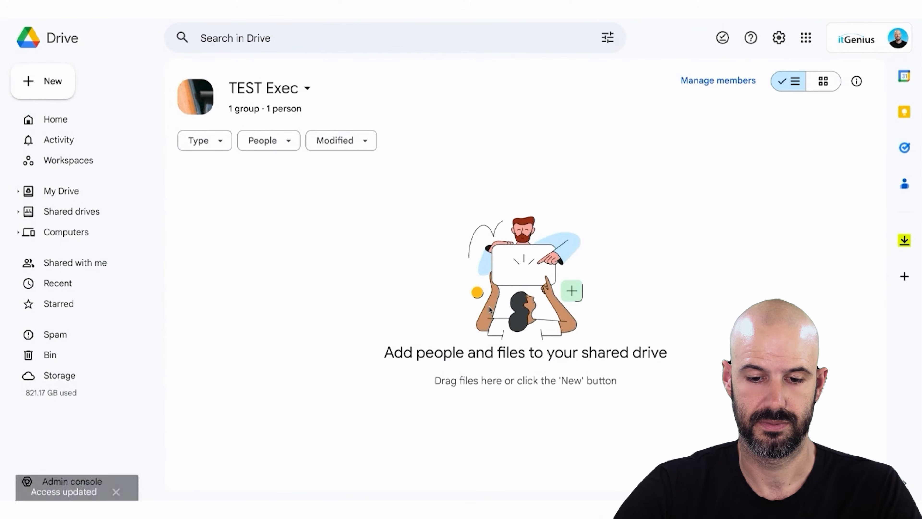
Review the TEST Exec drive's members and the access roles available for its group.
left_click(288, 91)
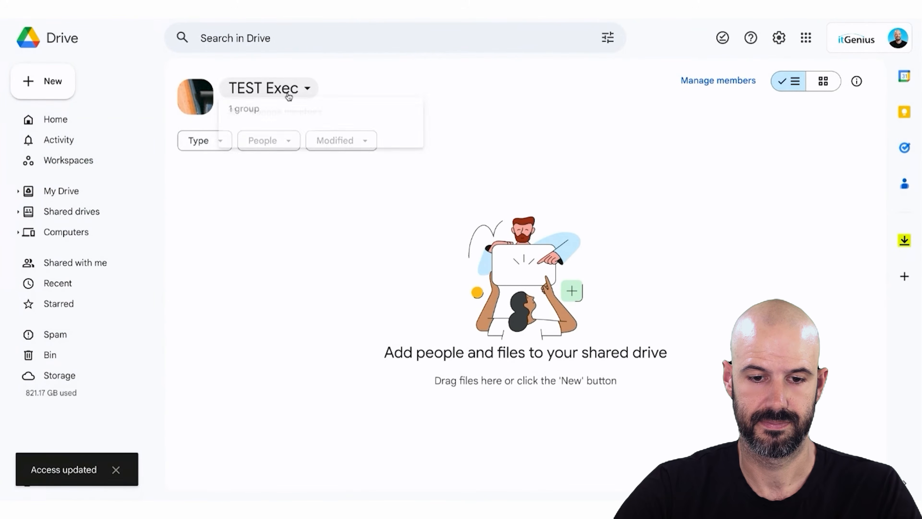
left_click(293, 115)
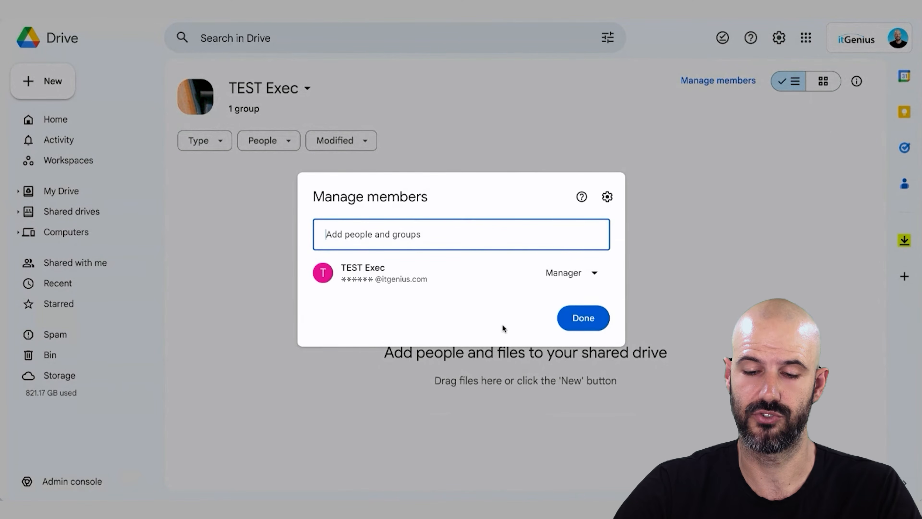
left_click(571, 272)
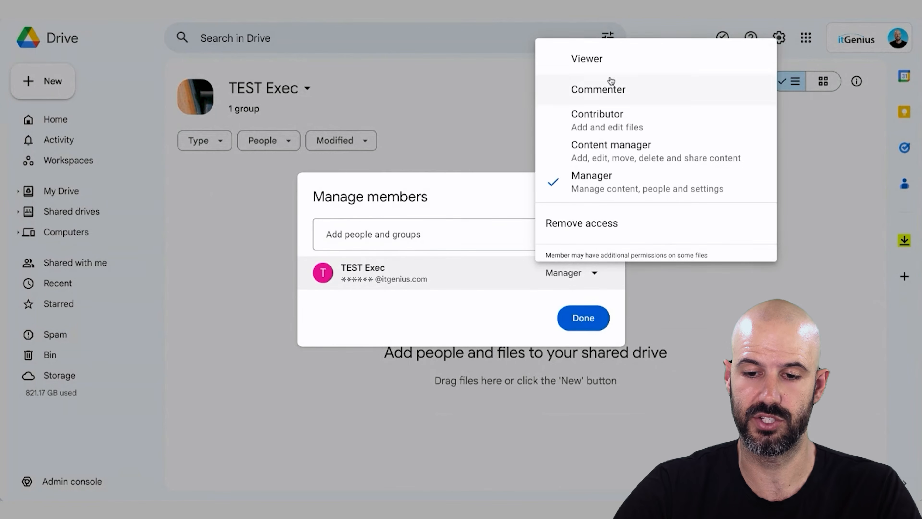
left_click(562, 321)
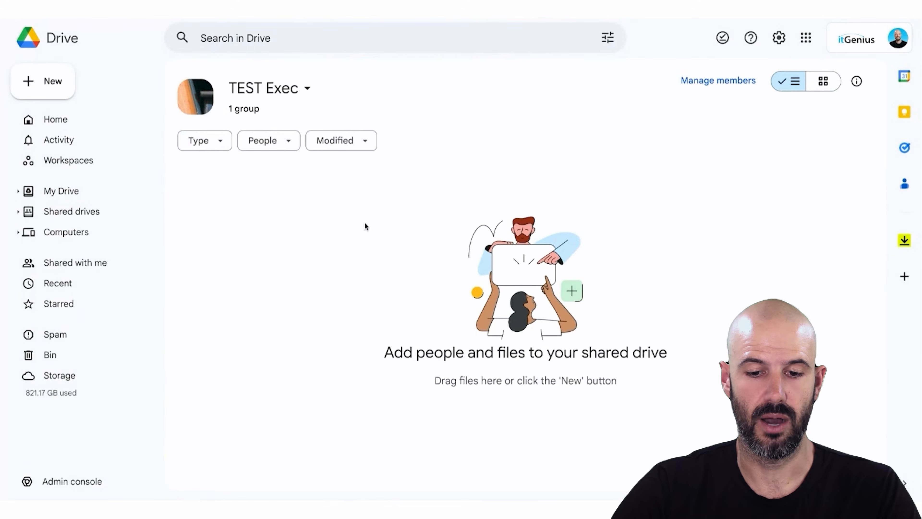
Examine the member information across the list of shared drives to compare group and individual access.
left_click(88, 218)
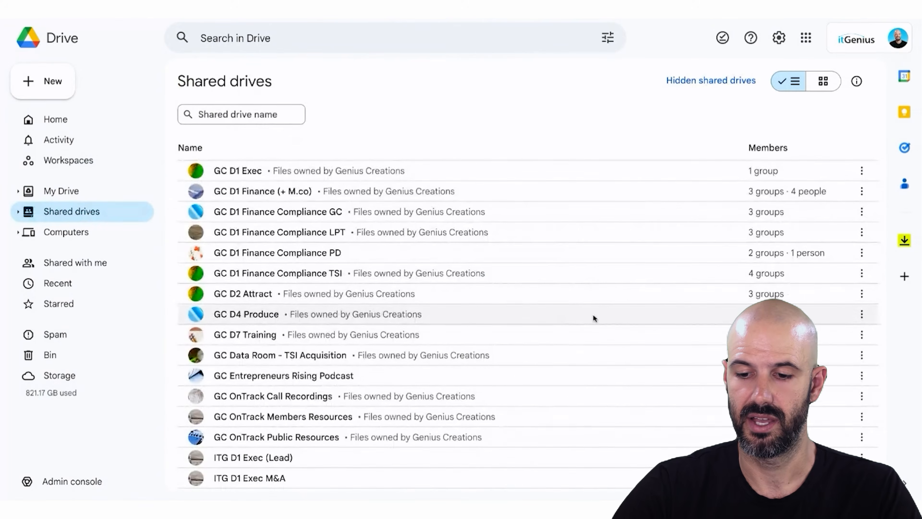
scroll(594, 315, "down", 2)
scroll(594, 316, "up", 1)
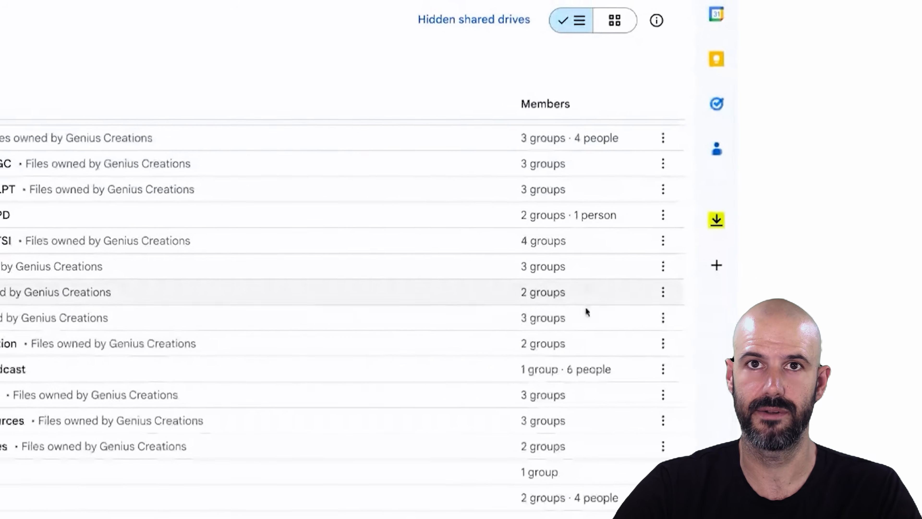
scroll(583, 241, "down", 2)
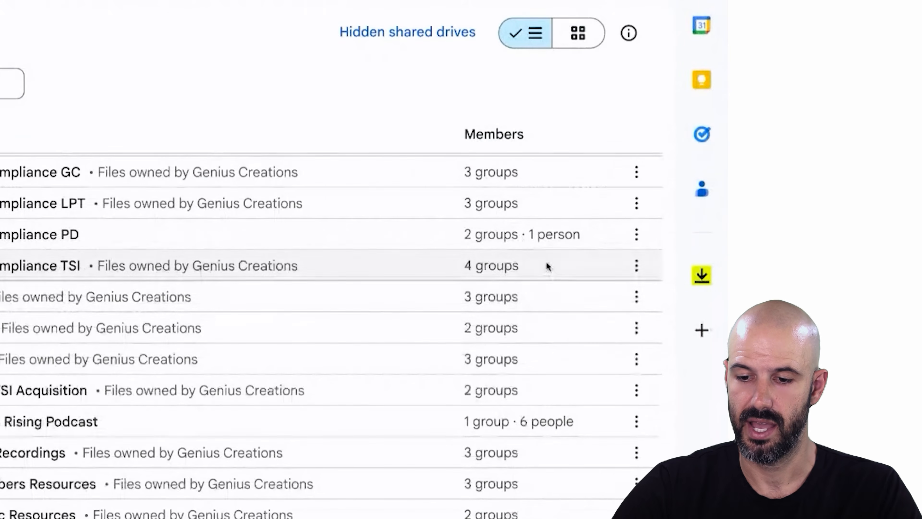
scroll(577, 209, "down", 1)
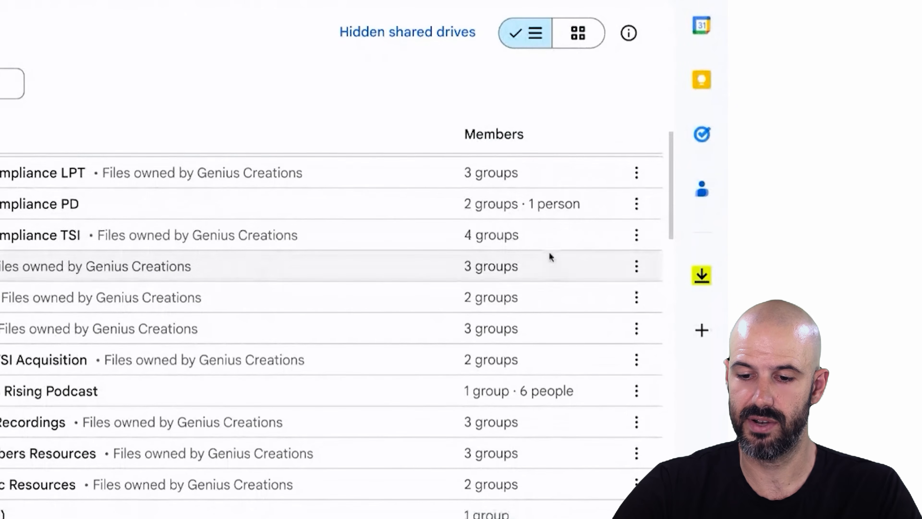
scroll(548, 278, "down", 5)
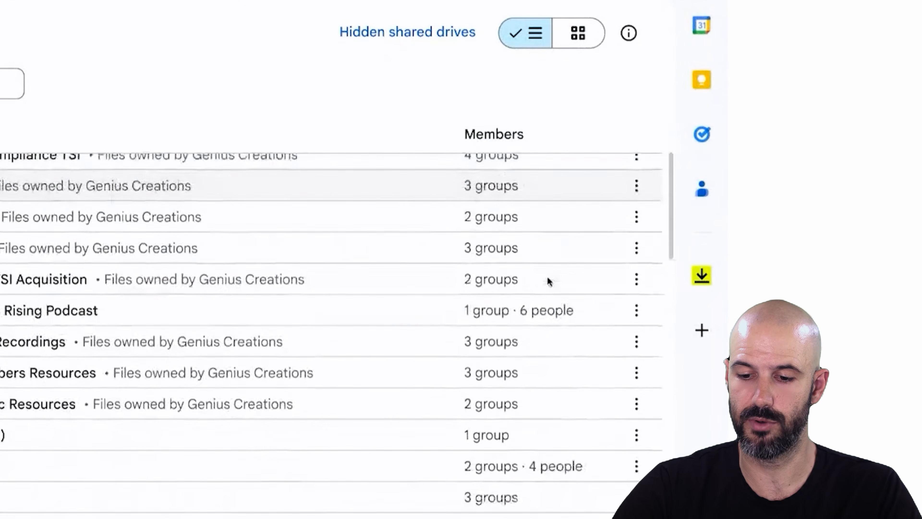
scroll(541, 355, "down", 6)
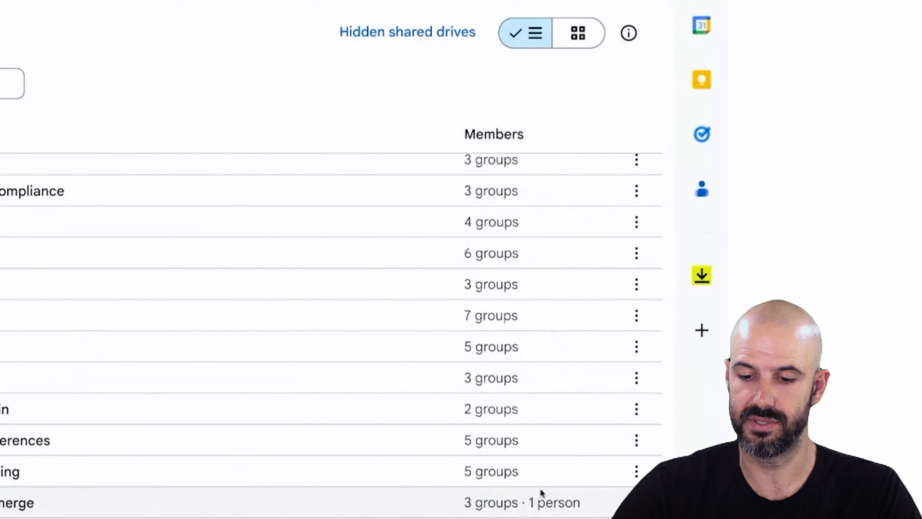
scroll(545, 272, "up", 3)
scroll(547, 276, "up", 1)
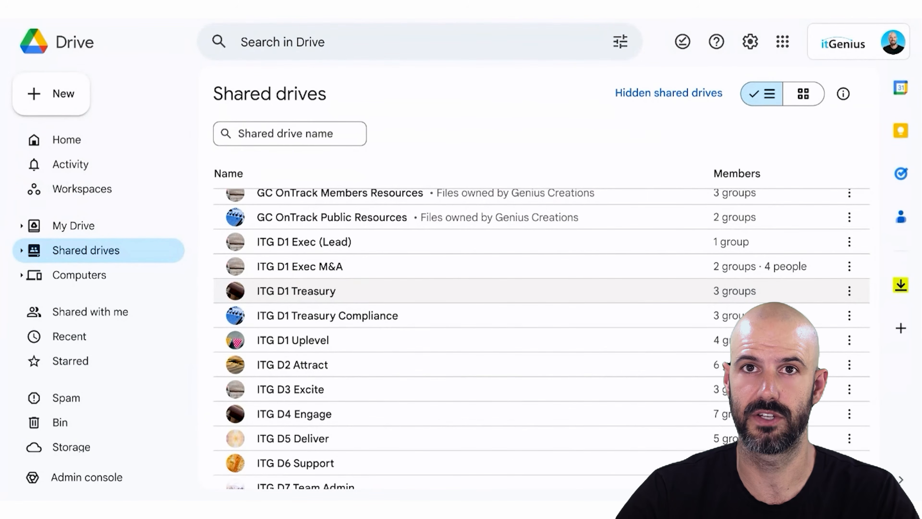
Create a new shared drive named TEST All Team.
left_click(113, 250)
scroll(360, 274, "down", 15)
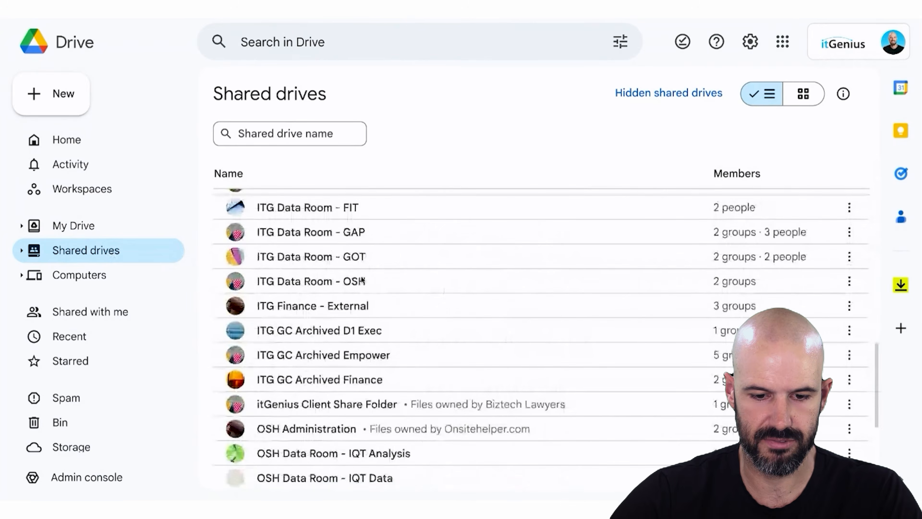
scroll(362, 281, "down", 10)
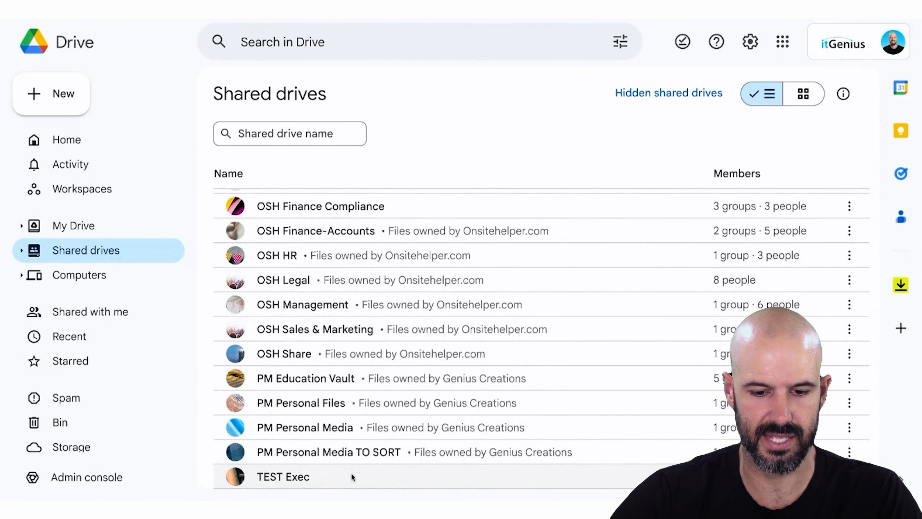
left_click(71, 107)
type("TEST All Team")
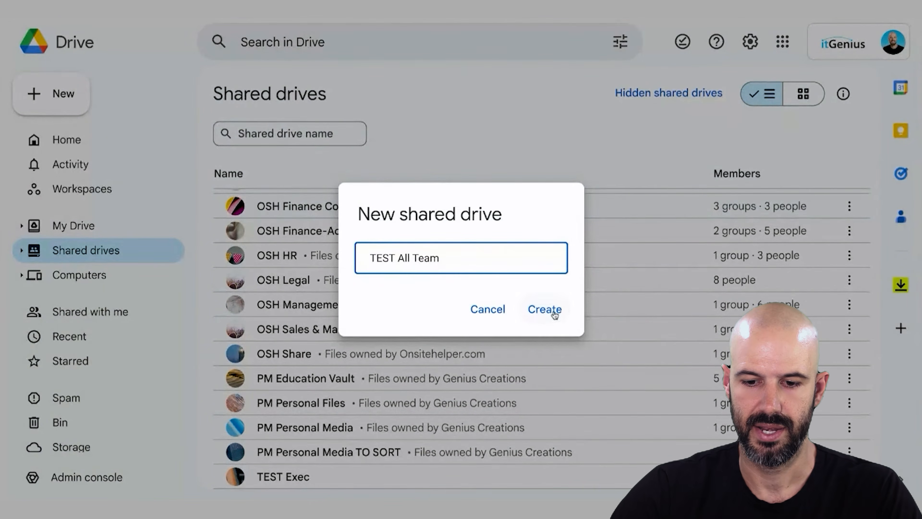
left_click(553, 313)
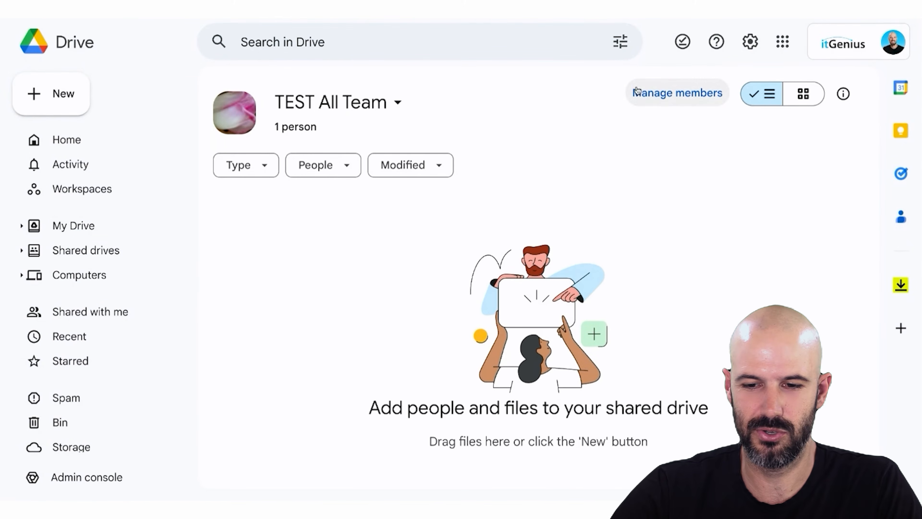
Find the TEST All Team group and select it as a new member of the TEST All Team drive.
left_click(668, 93)
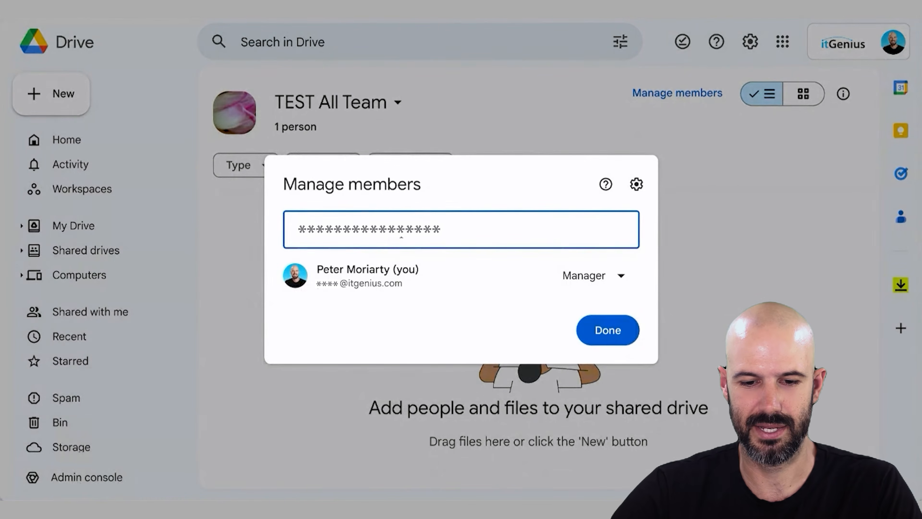
type("team")
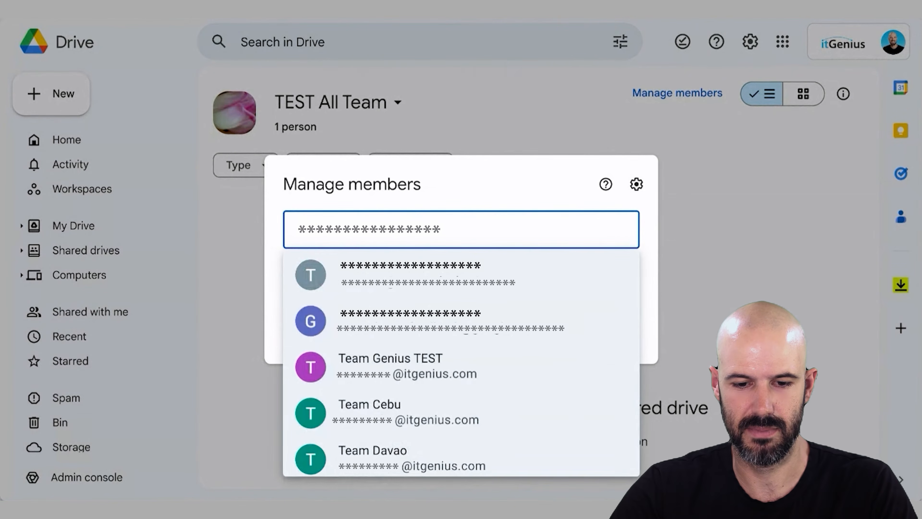
key("BackSpace")
key("BackSpace")
key("BackSpace")
key("BackSpace")
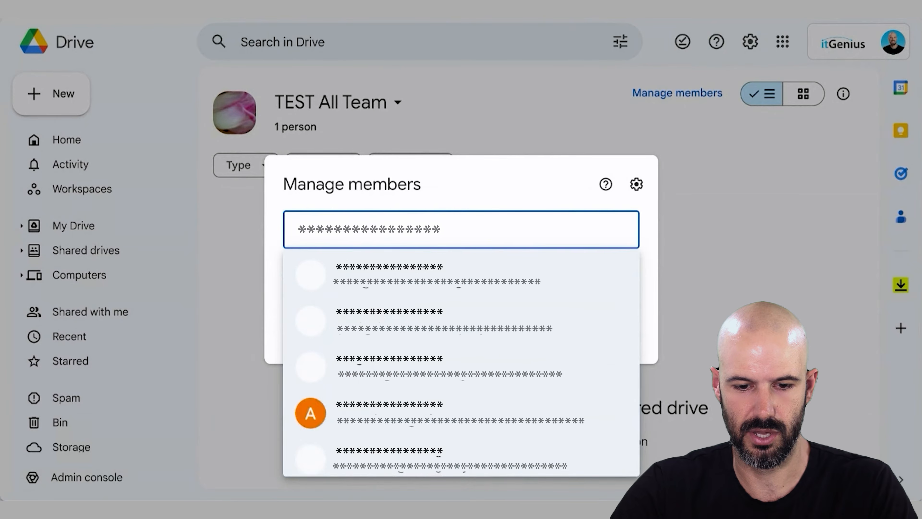
key("BackSpace")
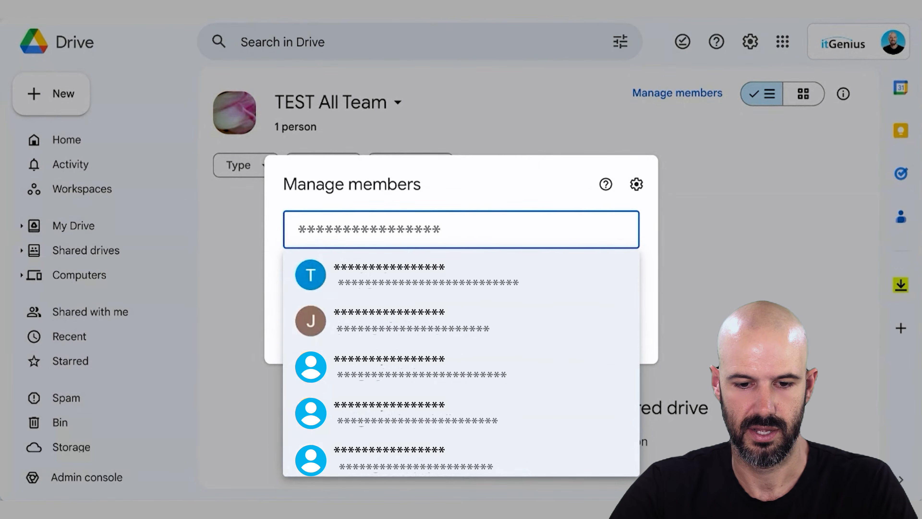
left_click(494, 284)
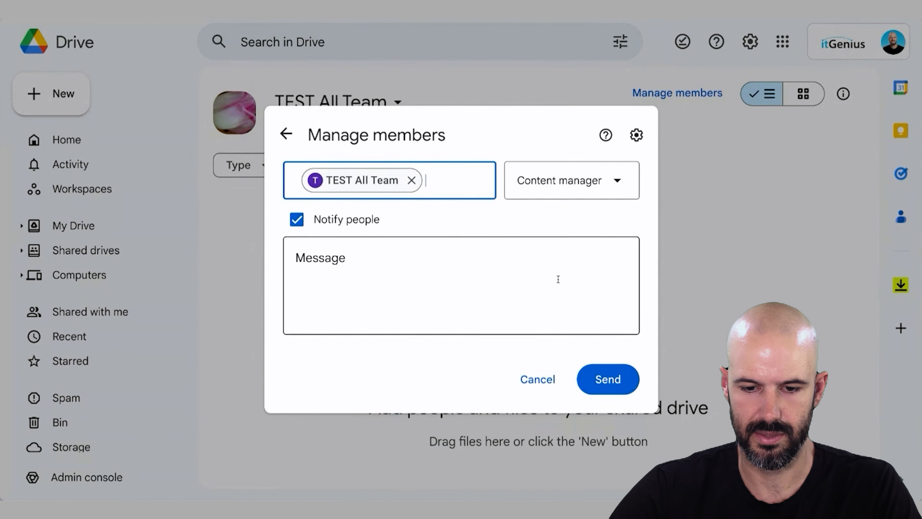
Give the TEST All Team group the Contributor role and share the drive with it without notifying people.
left_click(576, 188)
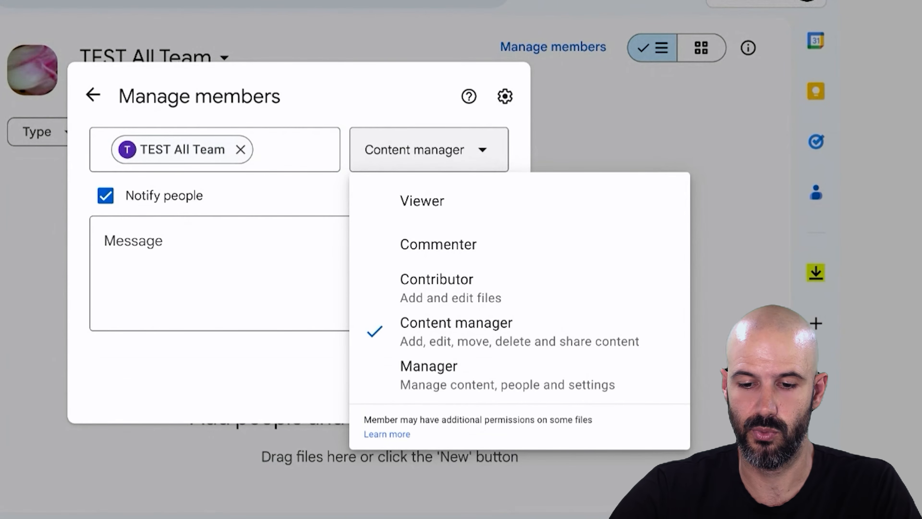
left_click(519, 299)
left_click(417, 142)
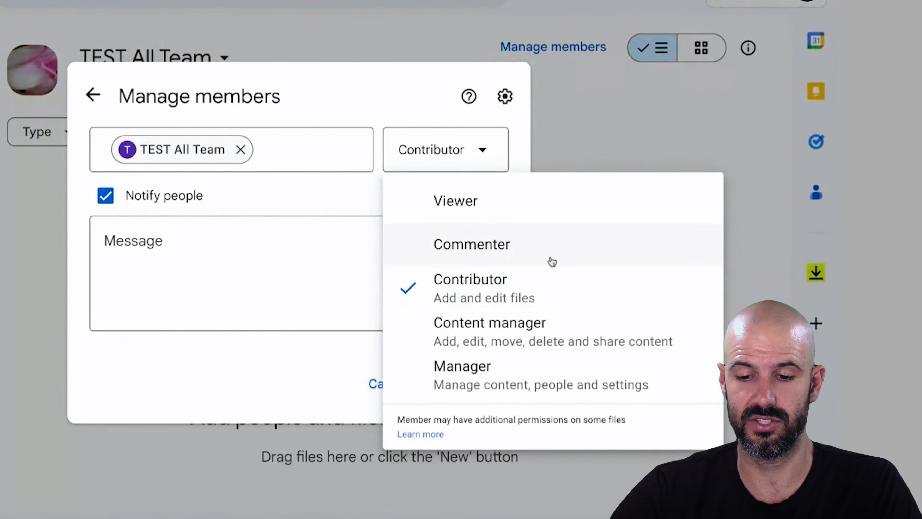
left_click(563, 296)
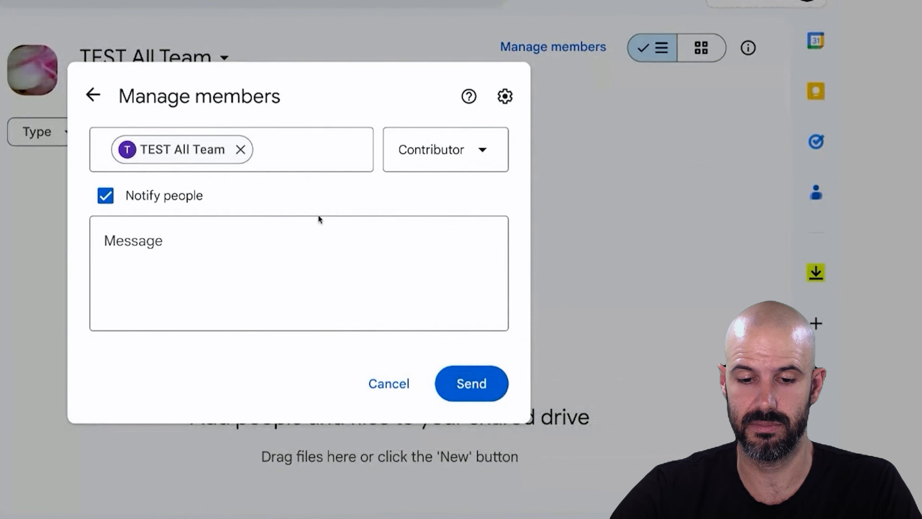
left_click(177, 195)
left_click(469, 321)
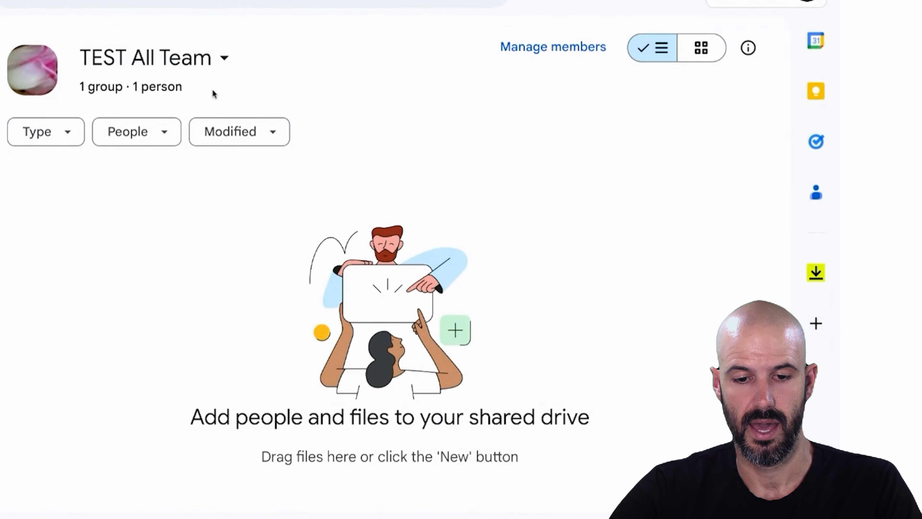
Select the TEST Exec group as another member of the TEST All Team drive with the Manager role.
left_click(195, 60)
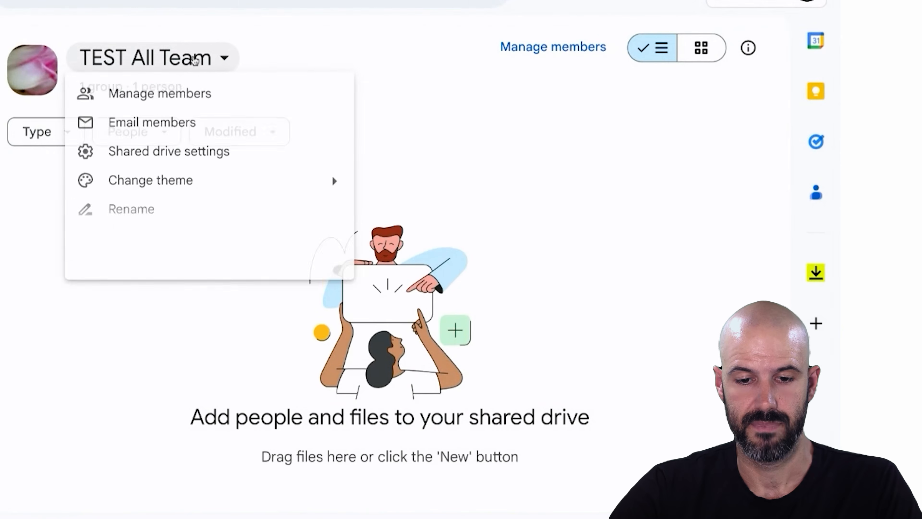
left_click(206, 95)
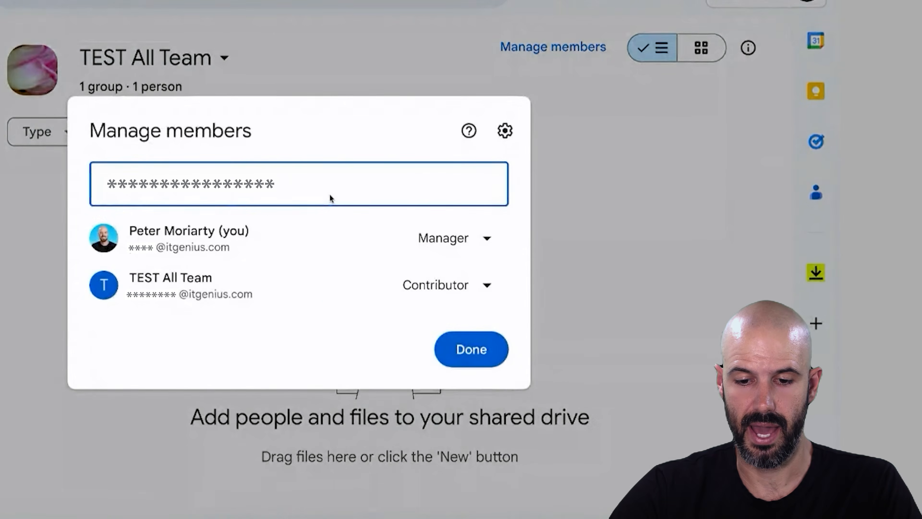
type("m")
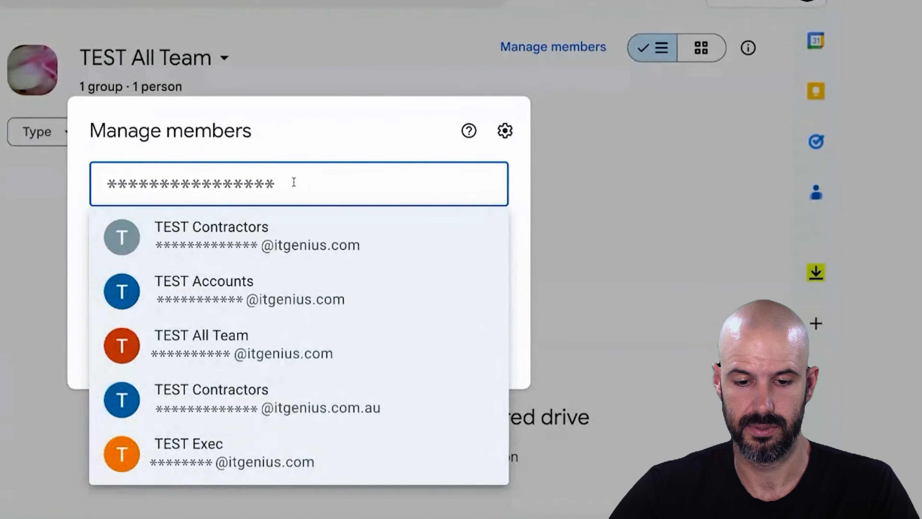
left_click(278, 234)
left_click(454, 163)
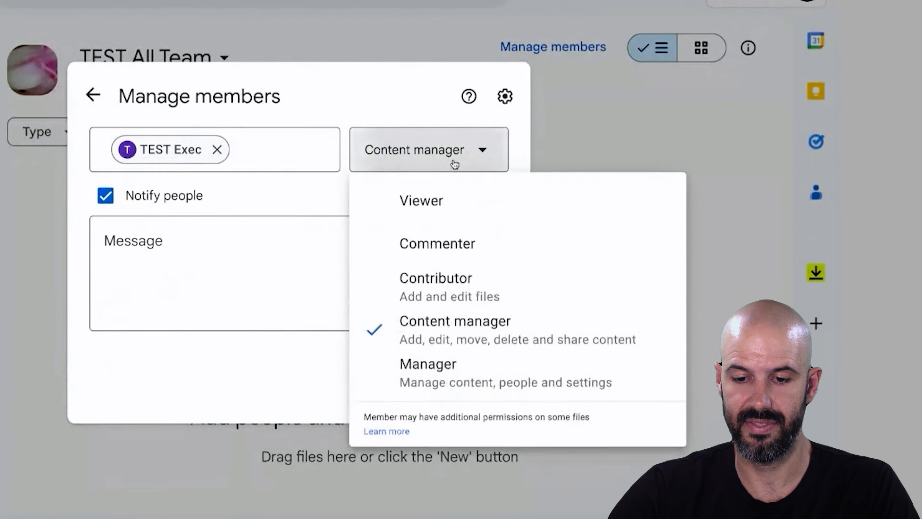
left_click(488, 389)
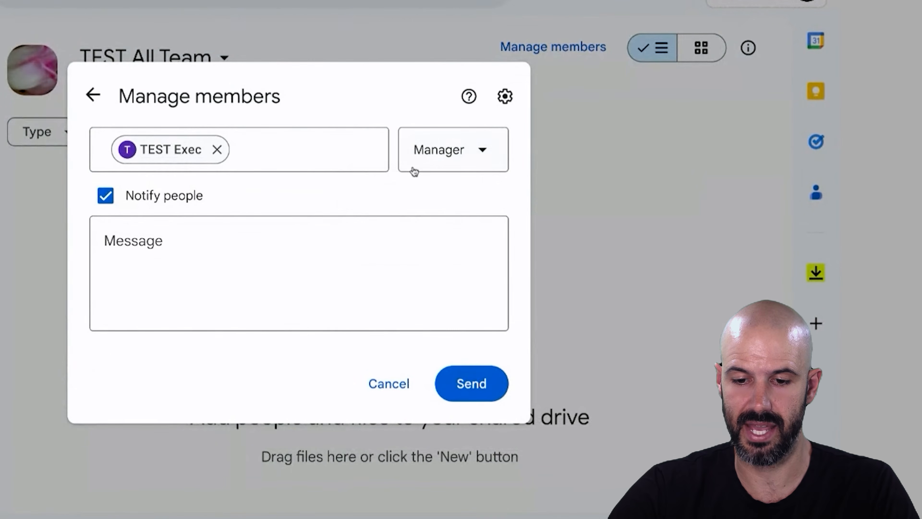
Keep Manager as the TEST Exec group's role, turn off people notifications, and share the drive with the group.
left_click(458, 165)
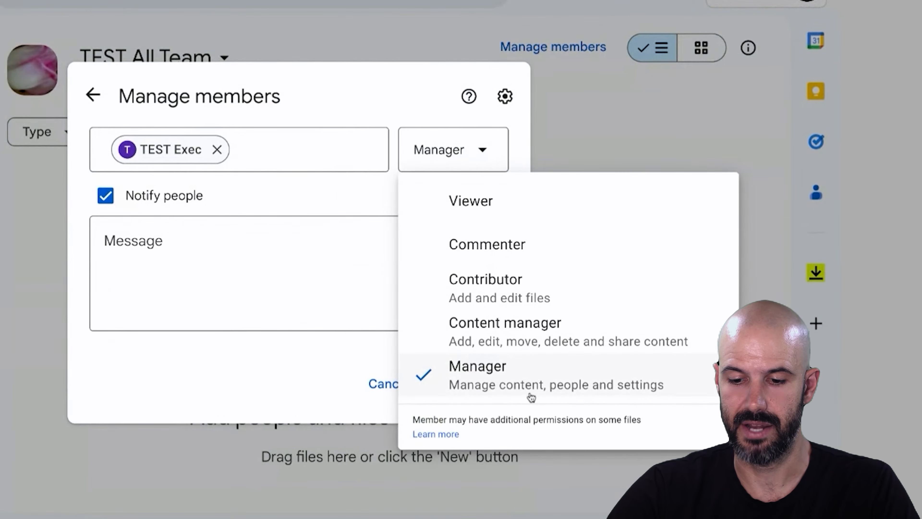
left_click(313, 214)
left_click(173, 200)
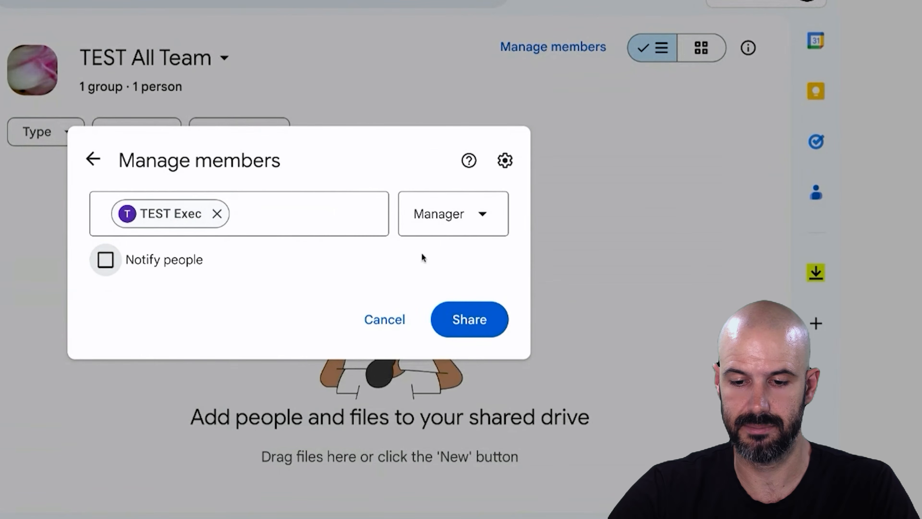
left_click(485, 228)
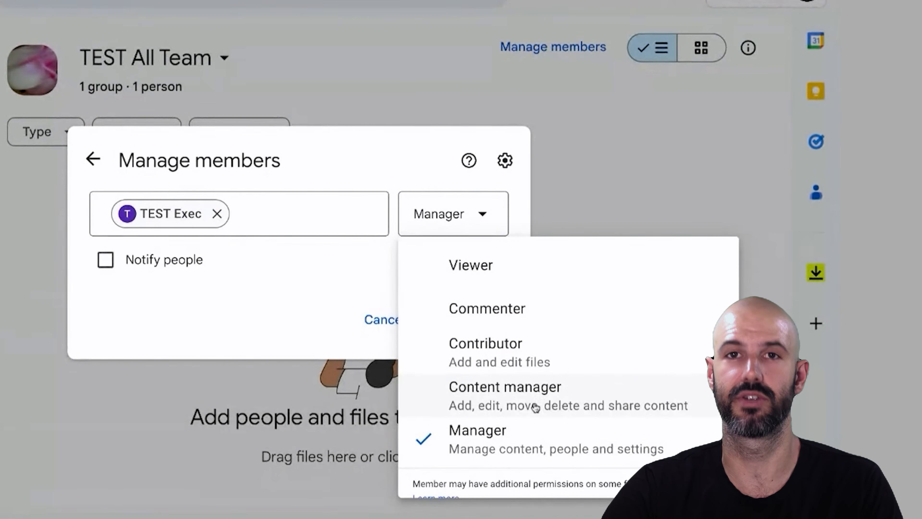
left_click(537, 443)
left_click(468, 319)
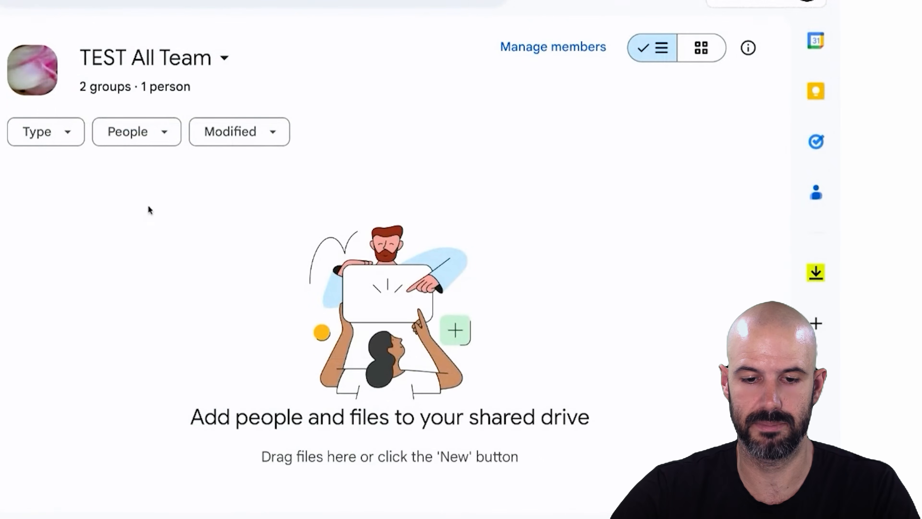
Remove your own individual access from the TEST All Team drive and save the membership change.
left_click(212, 58)
left_click(196, 105)
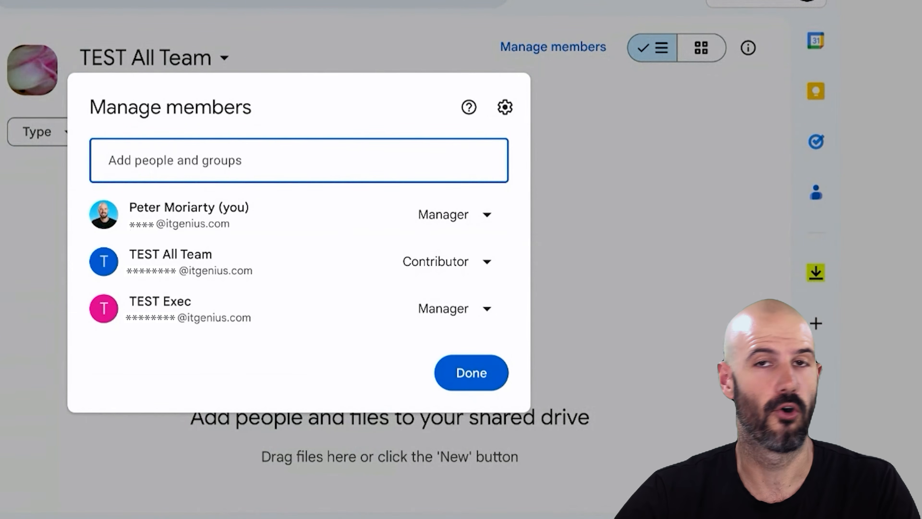
left_click(299, 160)
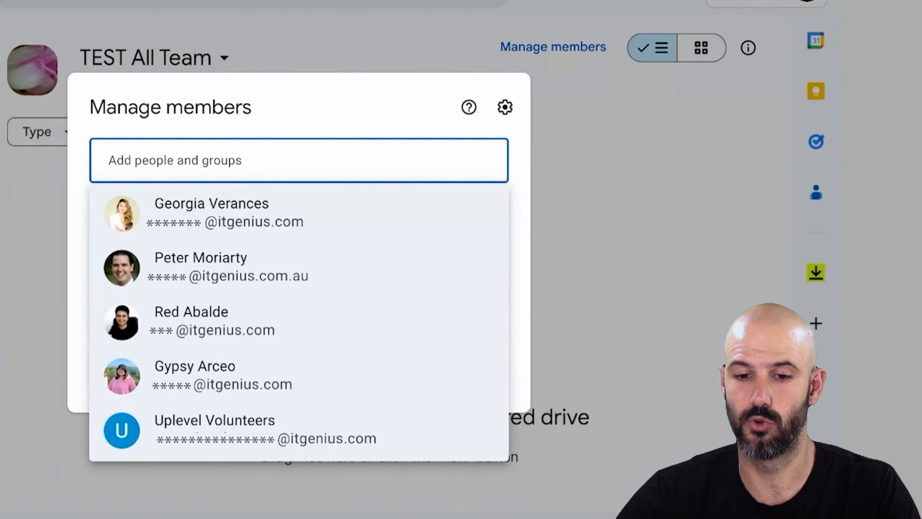
left_click(328, 109)
left_click(451, 214)
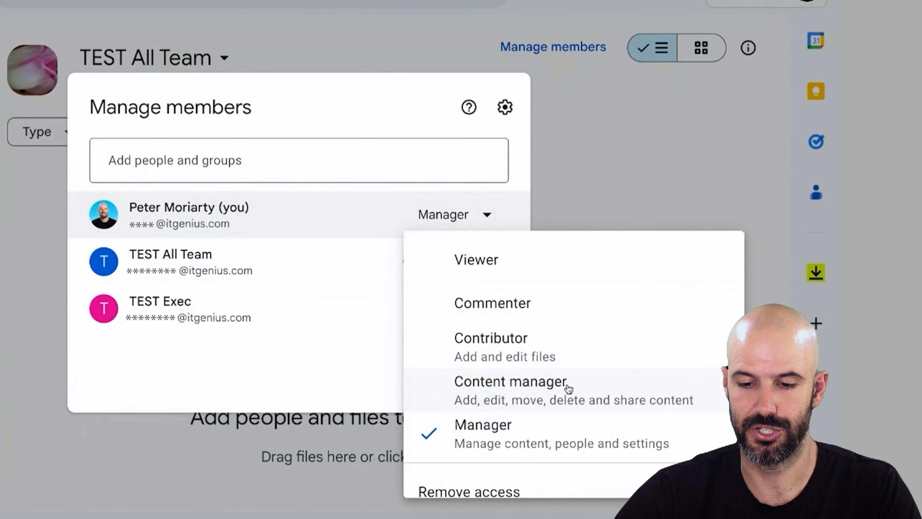
left_click(289, 246)
left_click(466, 214)
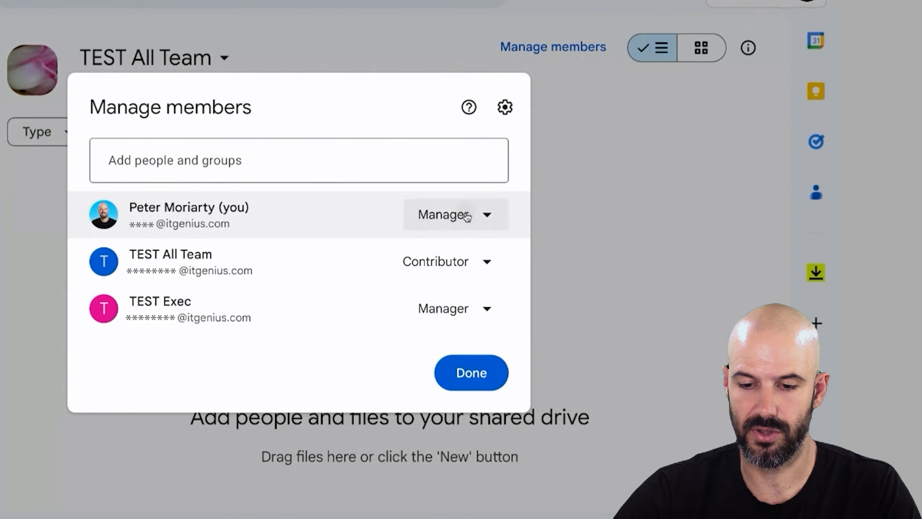
left_click(513, 481)
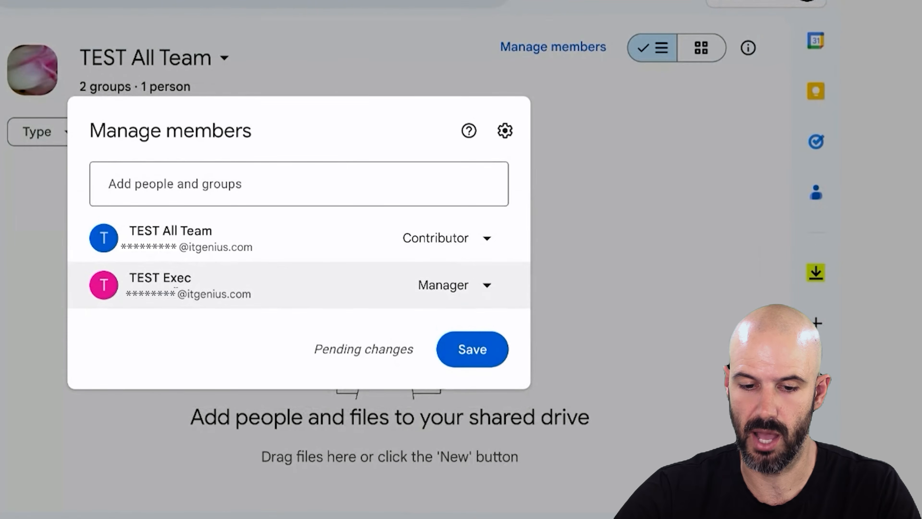
mouse_move(192, 286)
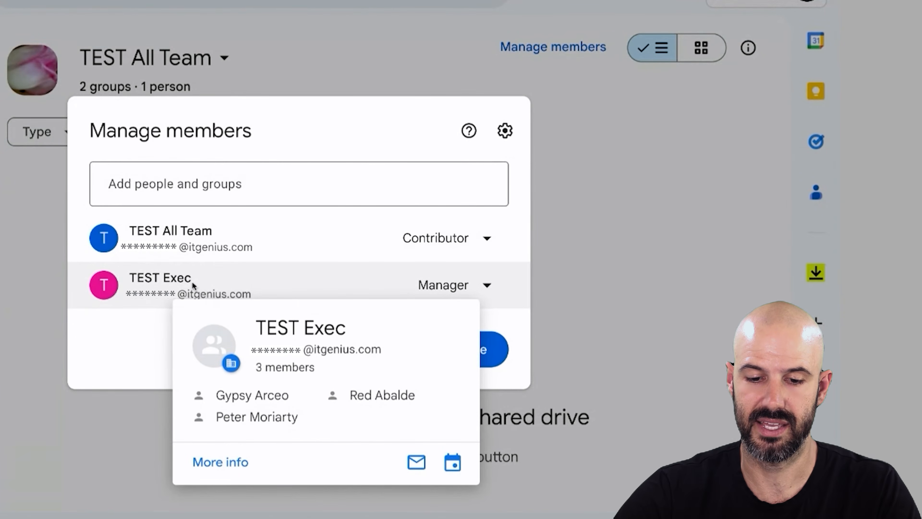
left_click(505, 357)
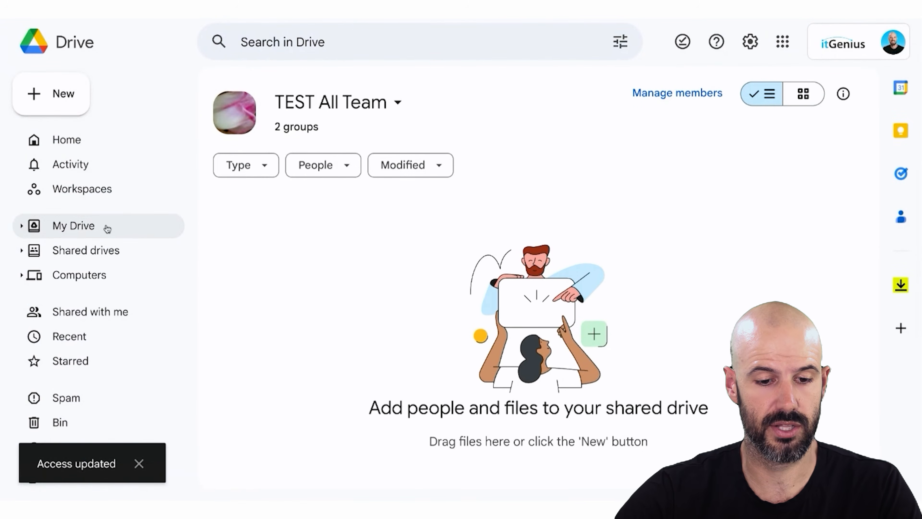
Create a new shared drive named TEST Training.
left_click(109, 250)
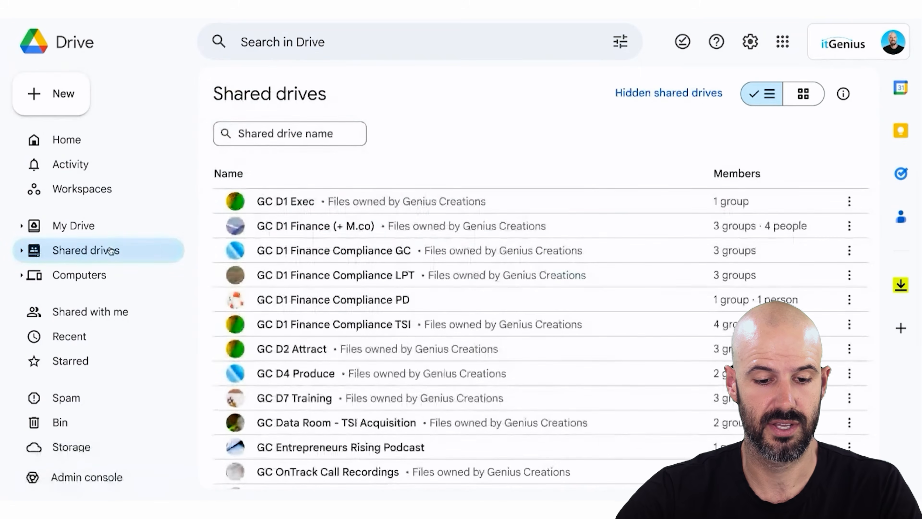
left_click(53, 93)
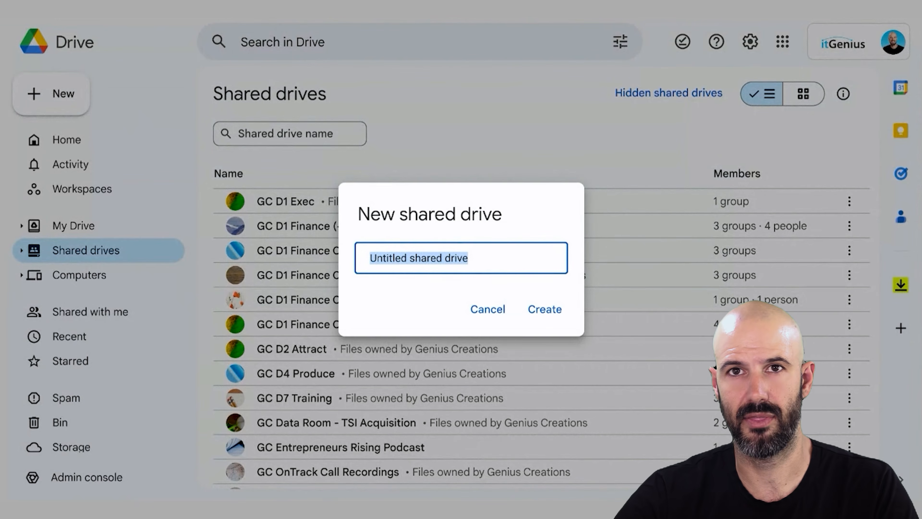
type("T")
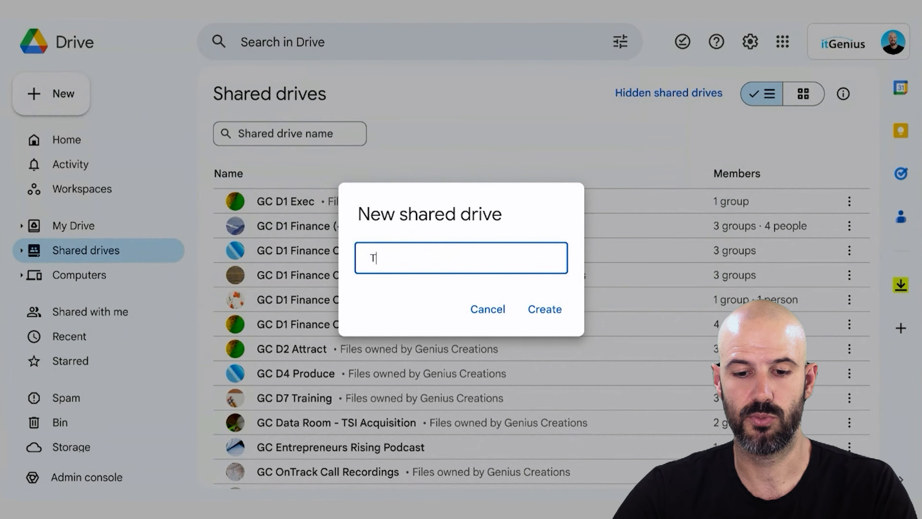
type("EST Training")
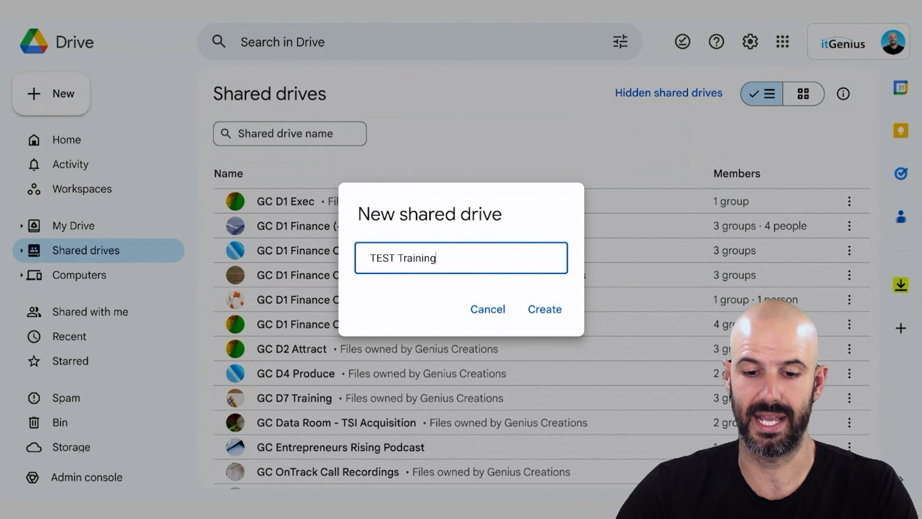
key("Return")
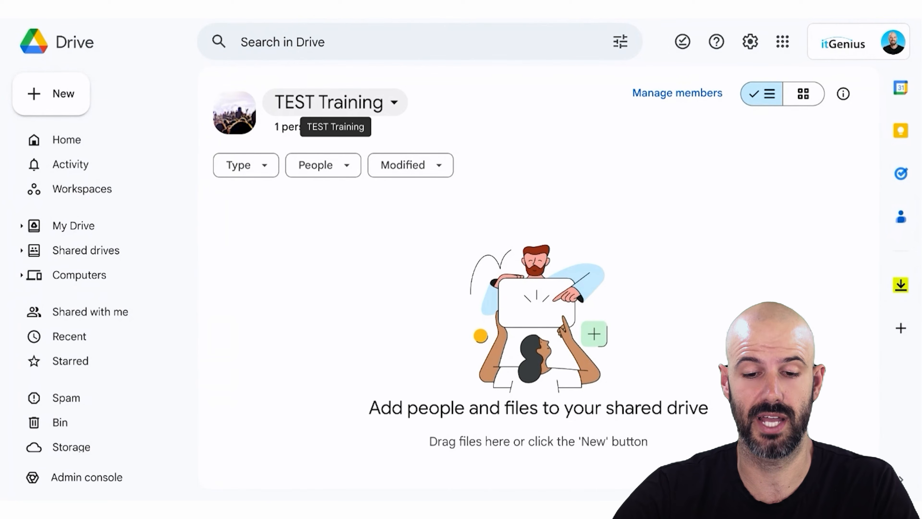
Add the TEST Exec group to the TEST Training drive as Manager, with people notifications turned off.
left_click(395, 102)
left_click(399, 140)
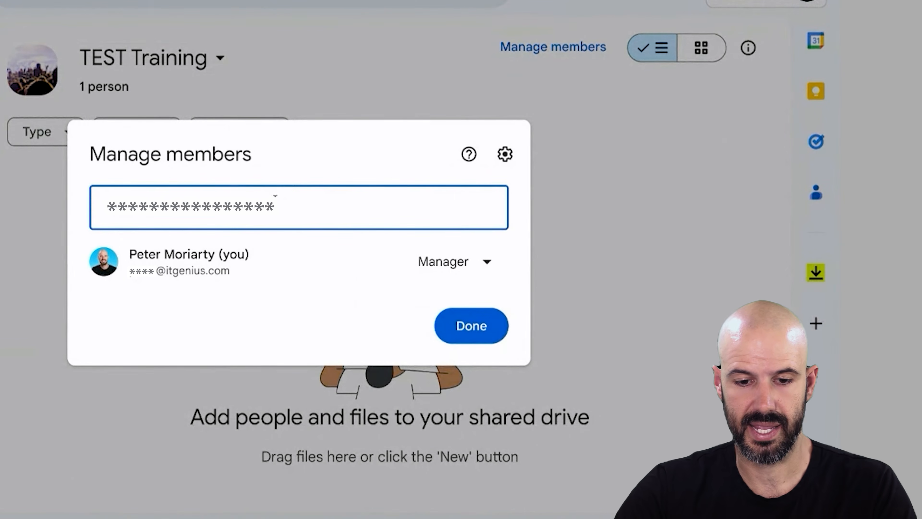
type("test e")
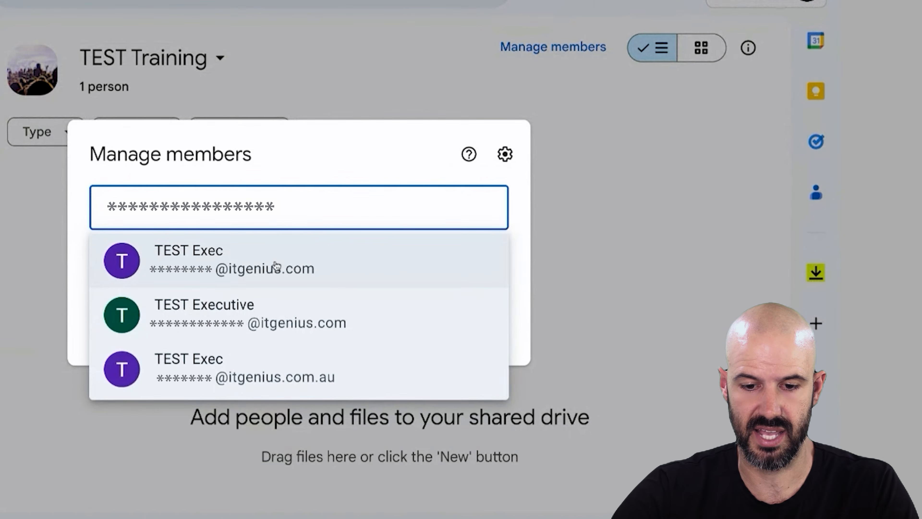
left_click(254, 260)
left_click(429, 149)
left_click(451, 365)
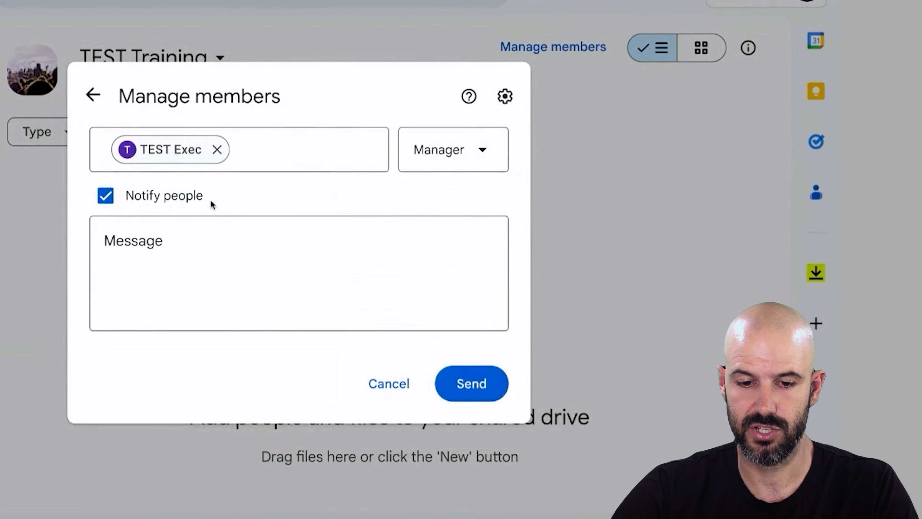
left_click(203, 198)
left_click(469, 321)
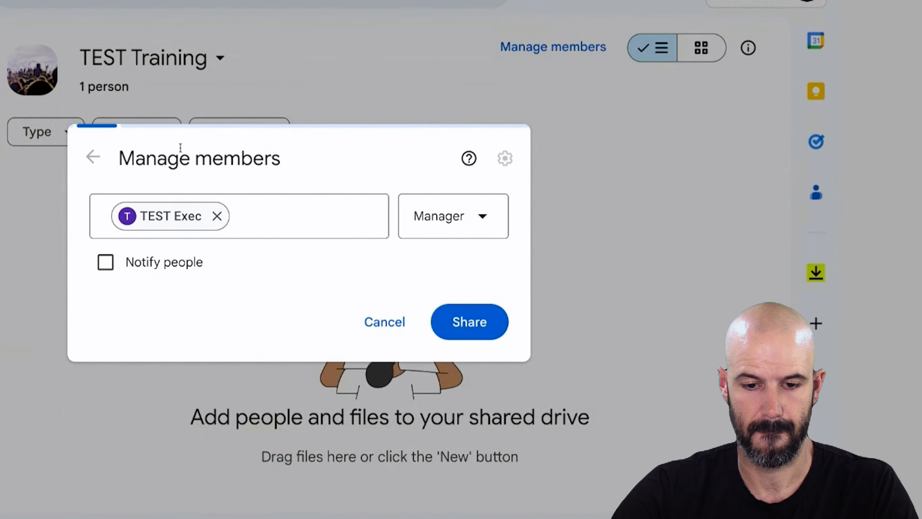
Select the TEST All Team group as another member of the TEST Training drive.
left_click(156, 71)
left_click(161, 97)
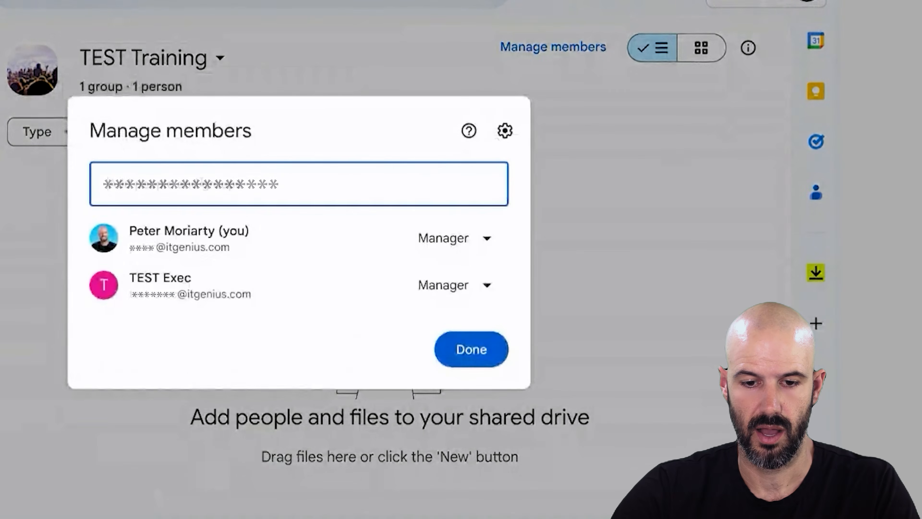
type("test")
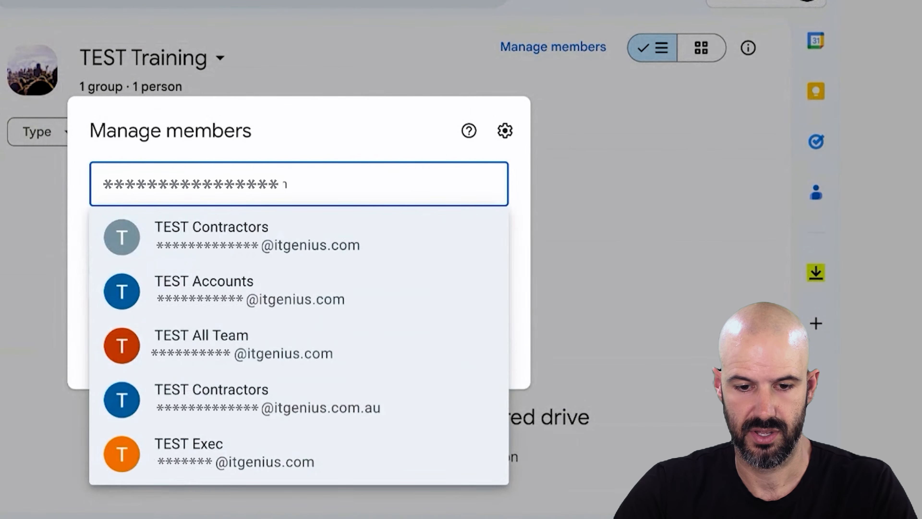
type(" all")
left_click(249, 240)
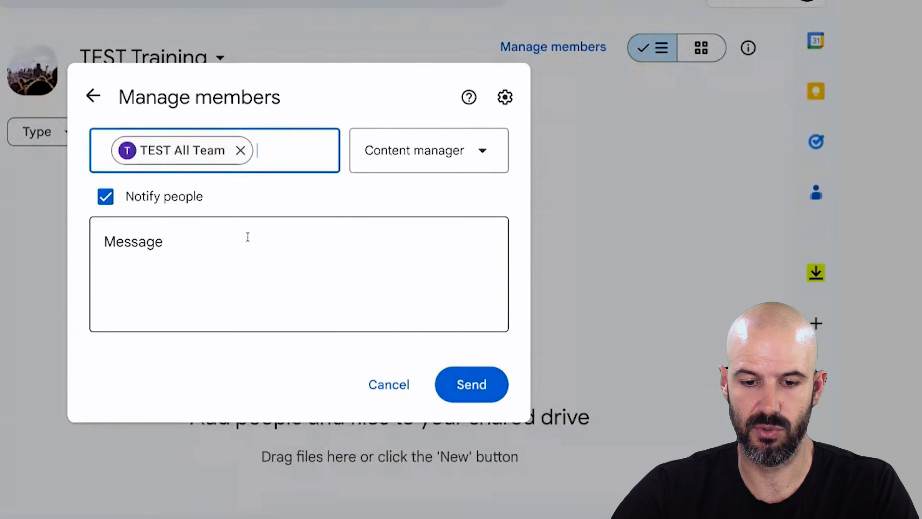
Turn off people notifications, give the TEST All Team group the Contributor role, and share the drive with it.
left_click(216, 195)
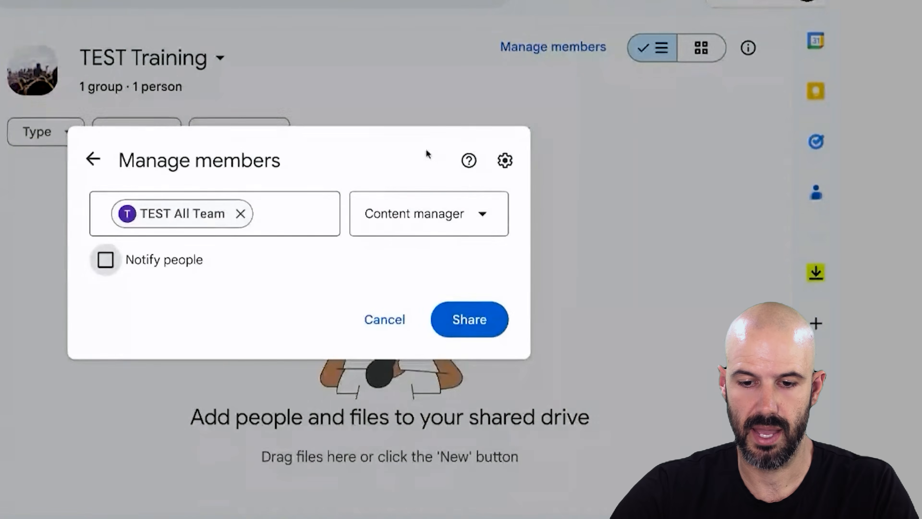
left_click(481, 228)
left_click(562, 357)
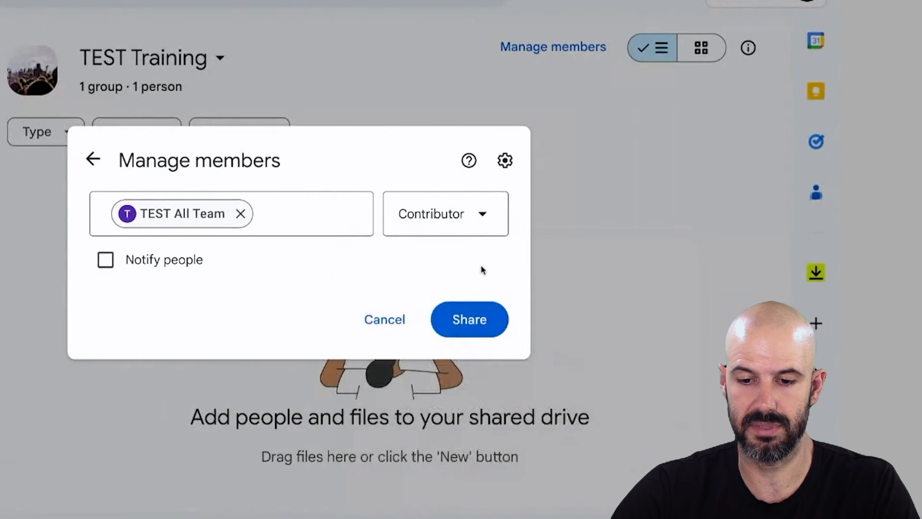
left_click(449, 231)
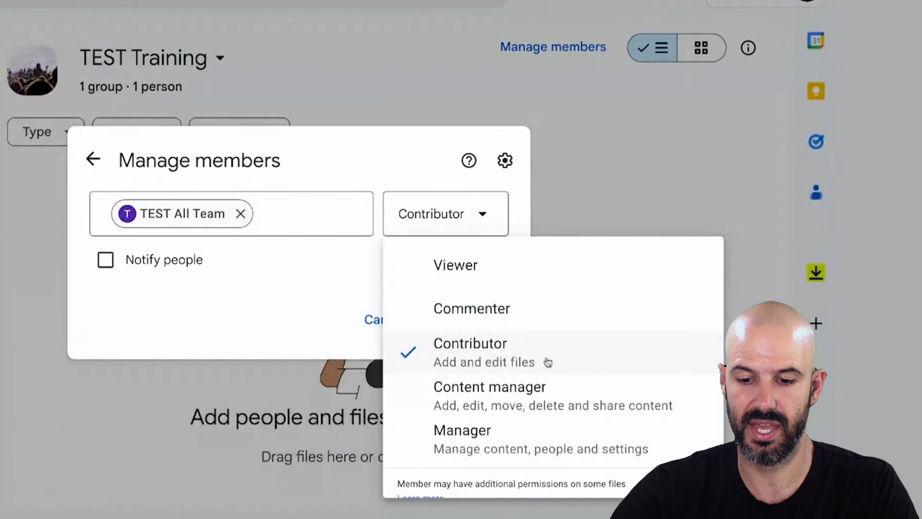
left_click(554, 361)
left_click(469, 319)
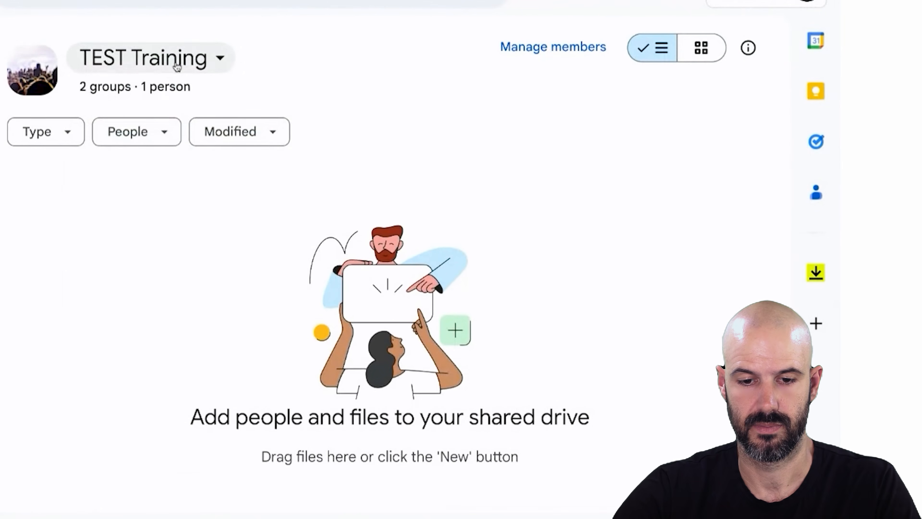
Select the TEST Contractors group as a TEST Training member with the Viewer role, and turn off people notifications.
left_click(178, 61)
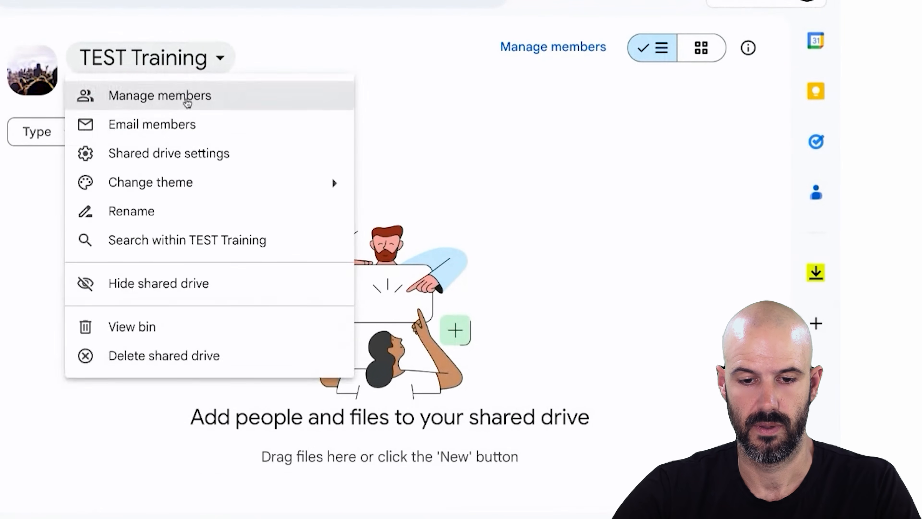
left_click(187, 99)
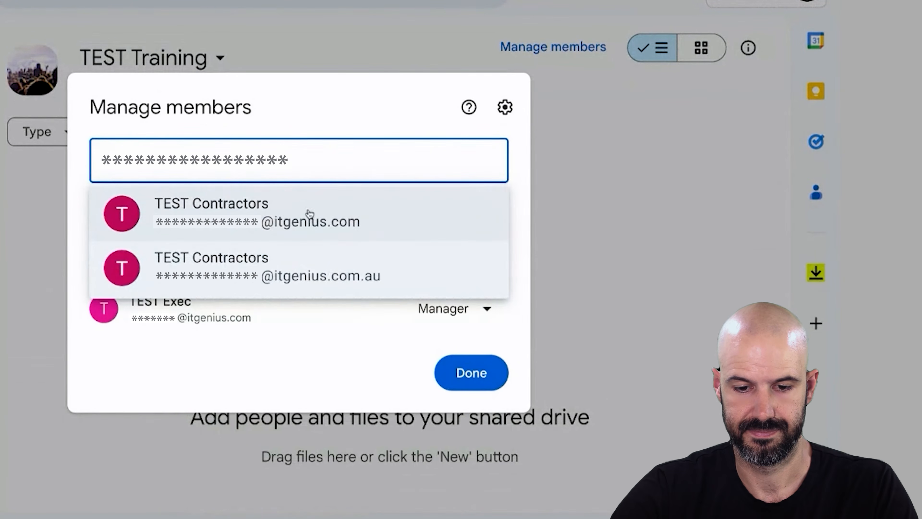
left_click(305, 211)
left_click(482, 152)
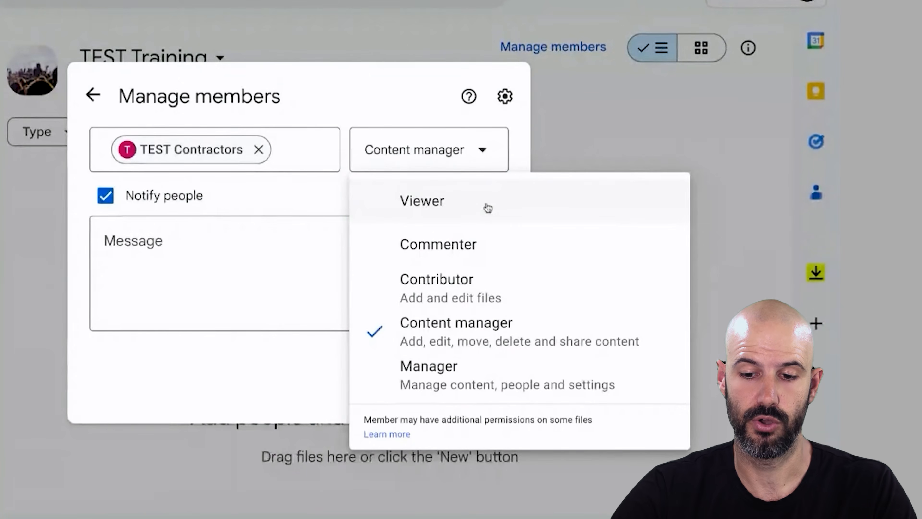
left_click(473, 205)
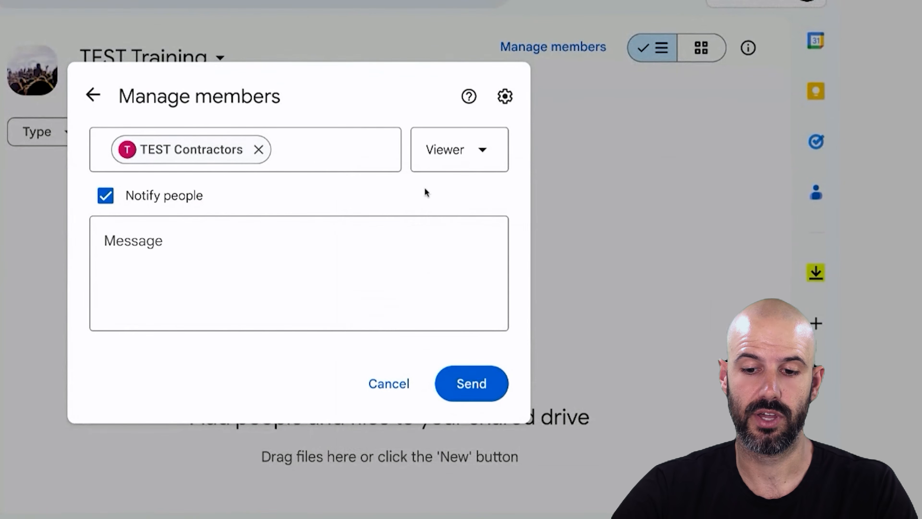
left_click(210, 191)
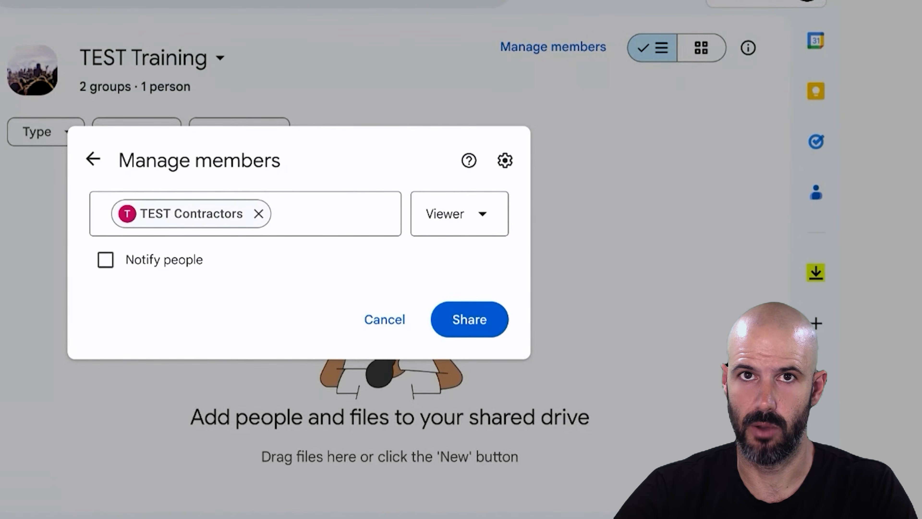
left_click(463, 218)
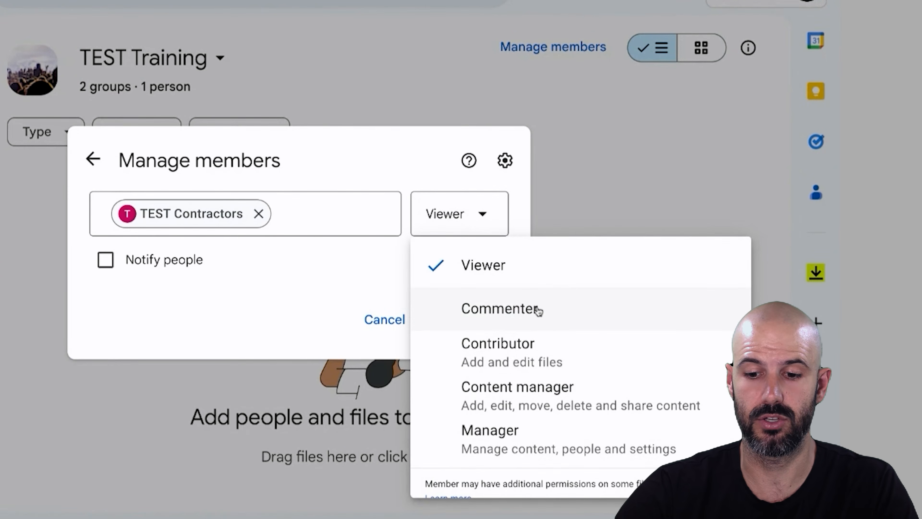
left_click(519, 212)
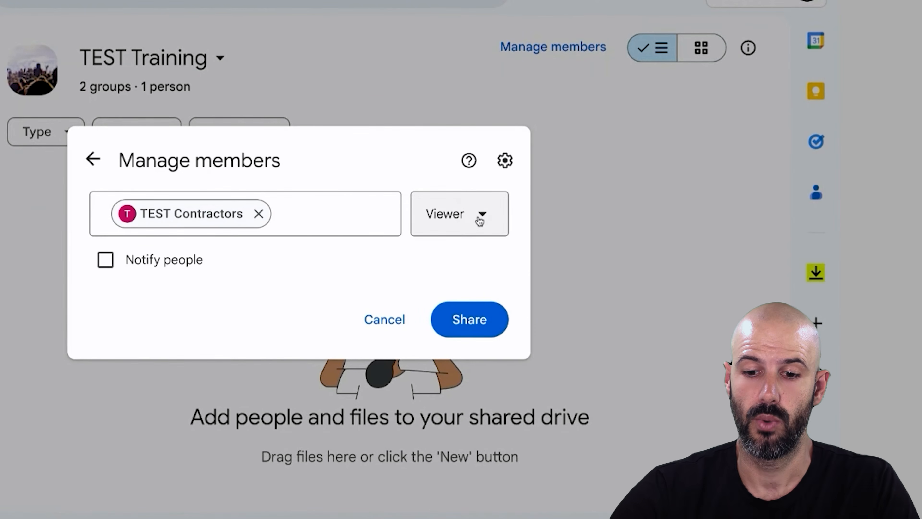
left_click(480, 217)
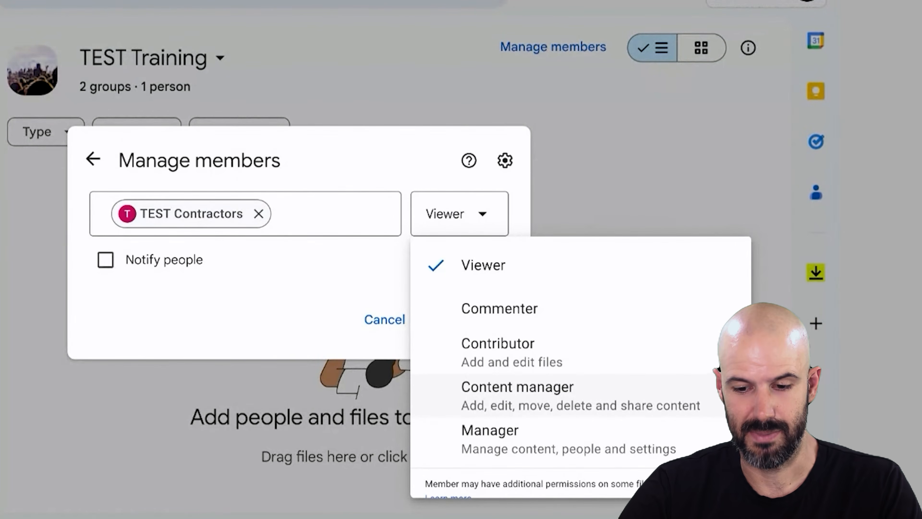
left_click(312, 275)
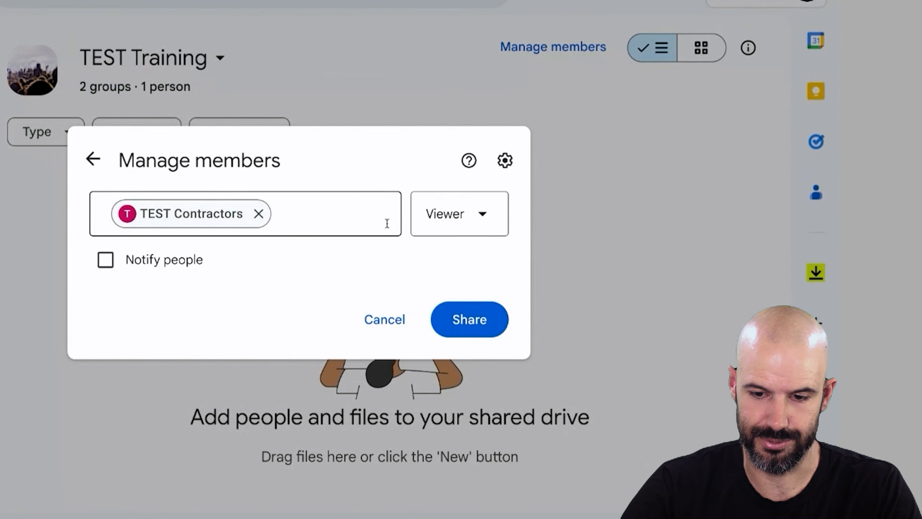
Change the TEST Contractors group's role to Contributor and share the TEST Training drive with it.
left_click(472, 222)
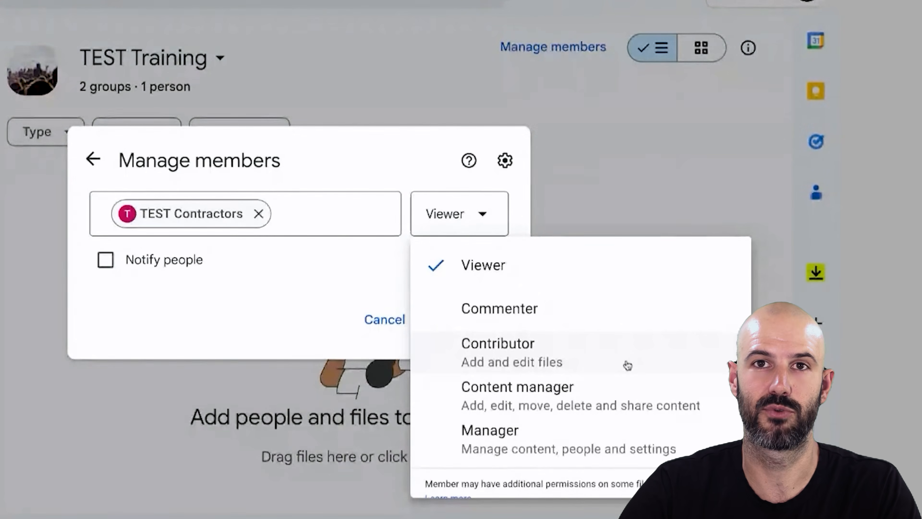
left_click(501, 349)
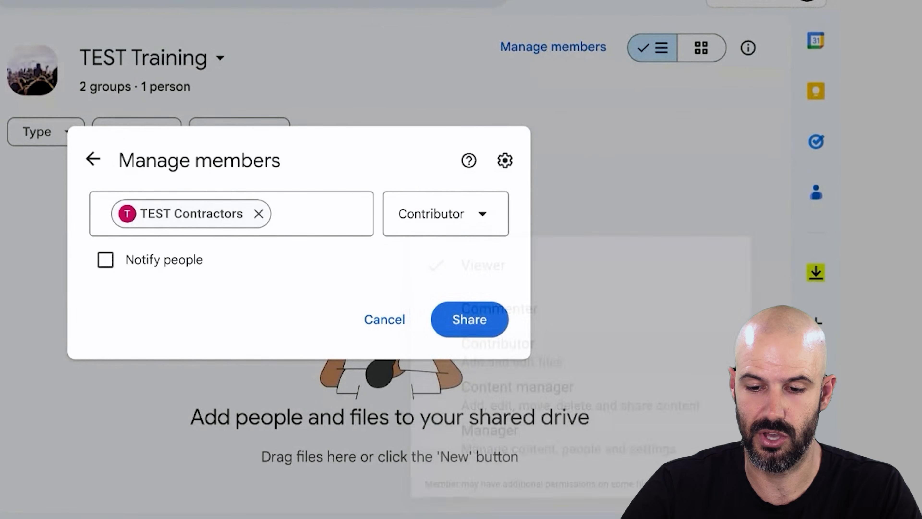
left_click(471, 327)
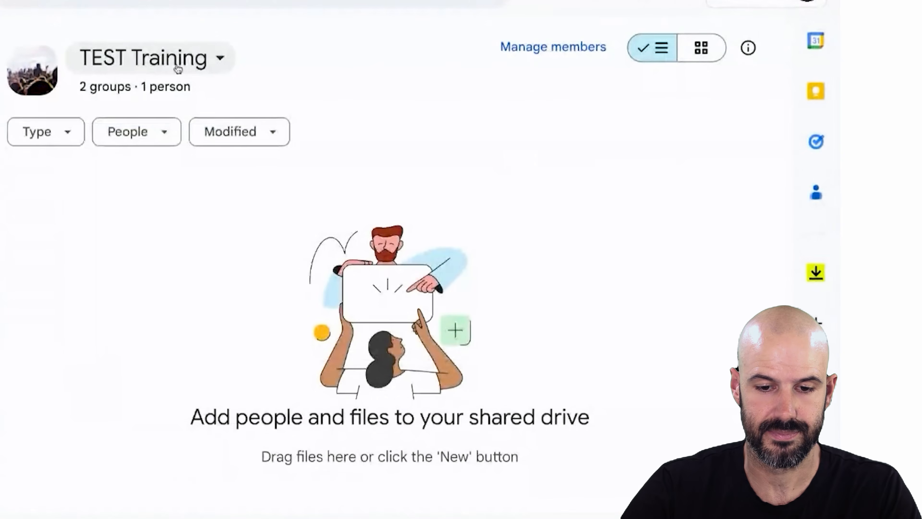
Remove your own individual access from the TEST Training drive, save the change, and recheck the drive's member list.
left_click(177, 69)
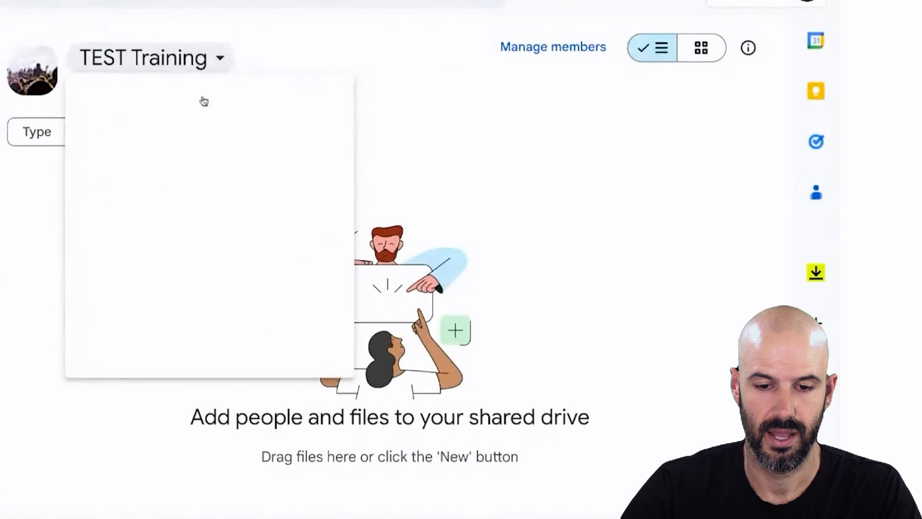
left_click(202, 99)
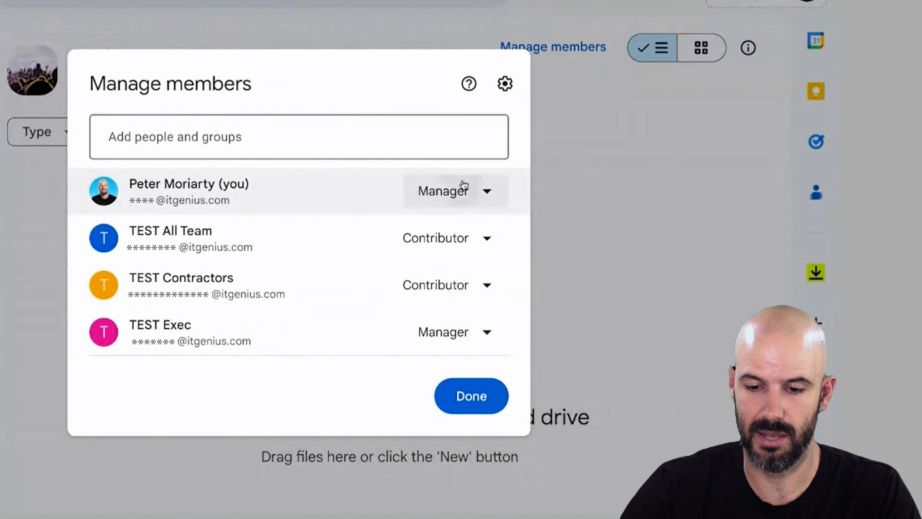
left_click(465, 189)
left_click(496, 467)
left_click(463, 387)
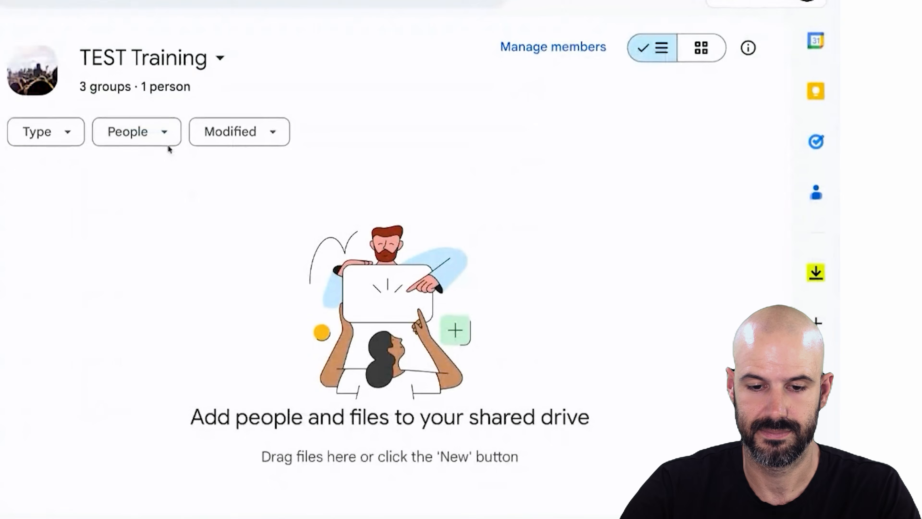
left_click(169, 66)
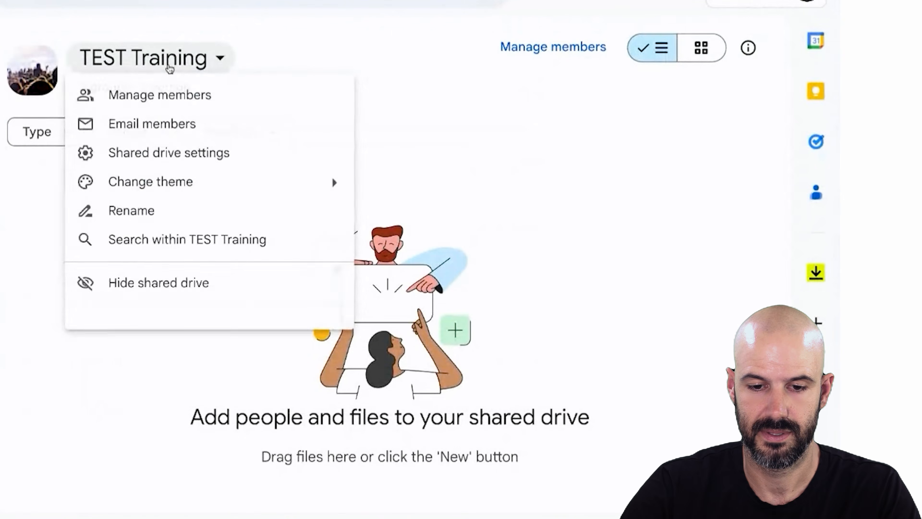
left_click(179, 98)
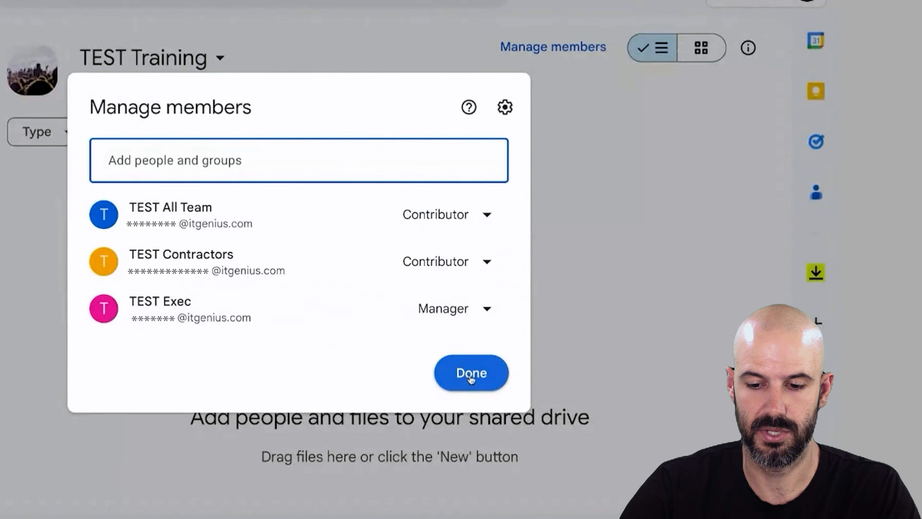
left_click(471, 374)
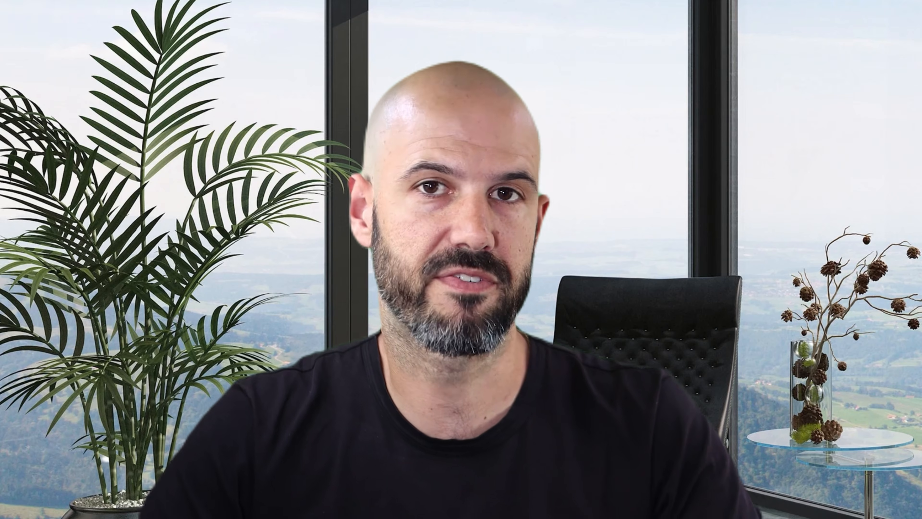